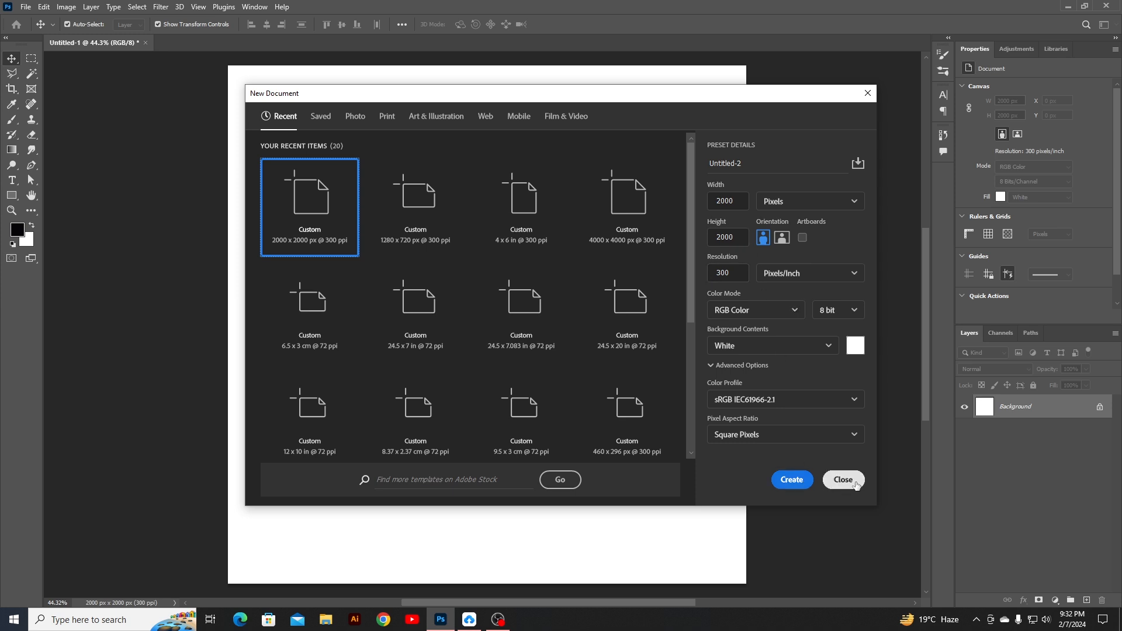
# Dismiss the new document setup and place horizontal-.jpg as an embedded image in the blank canvas.
pyautogui.click(843, 480)
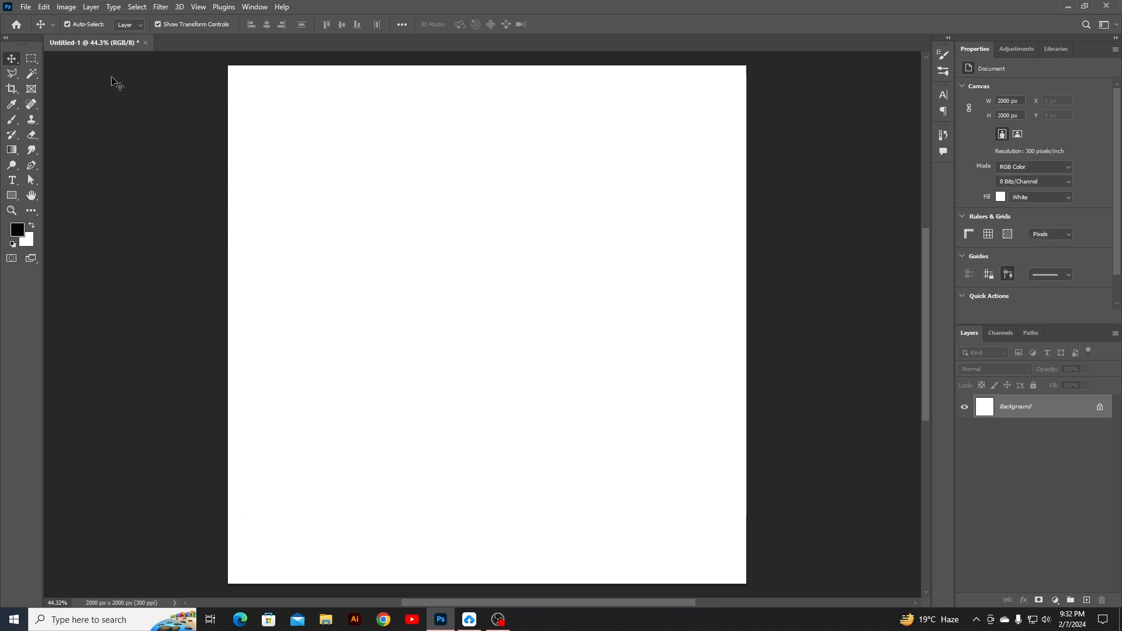
pyautogui.click(29, 7)
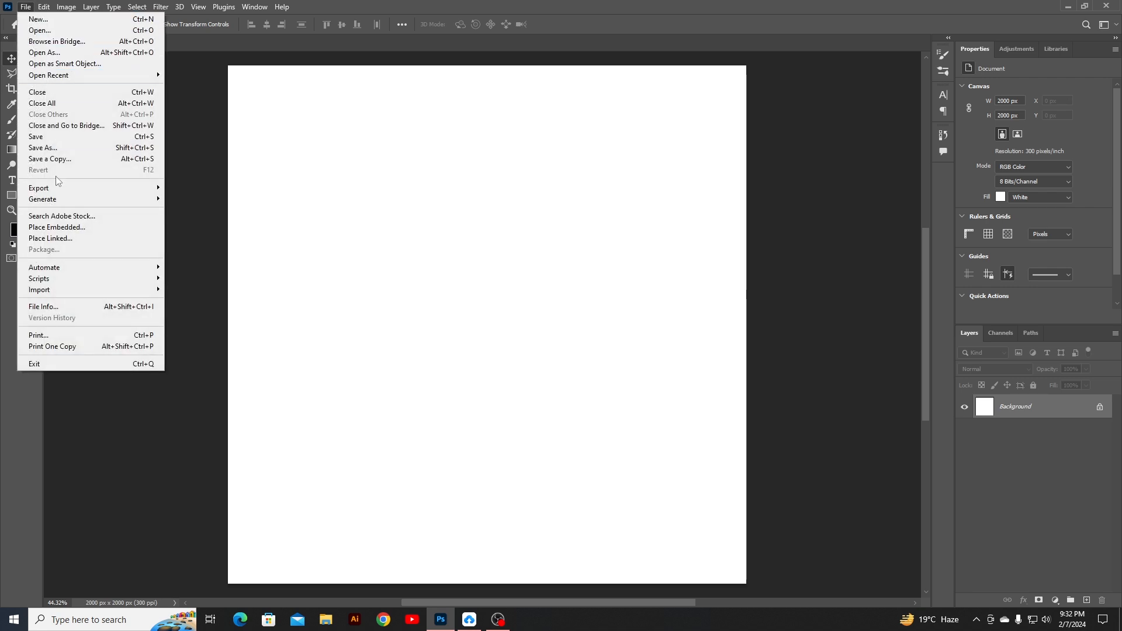
pyautogui.click(94, 228)
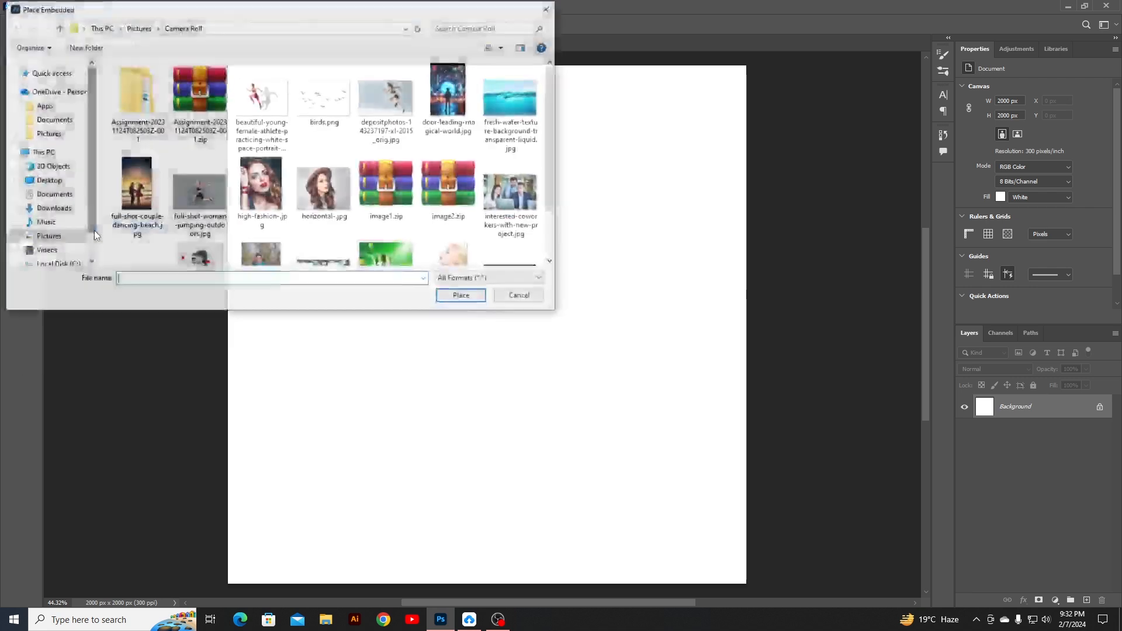
pyautogui.click(324, 188)
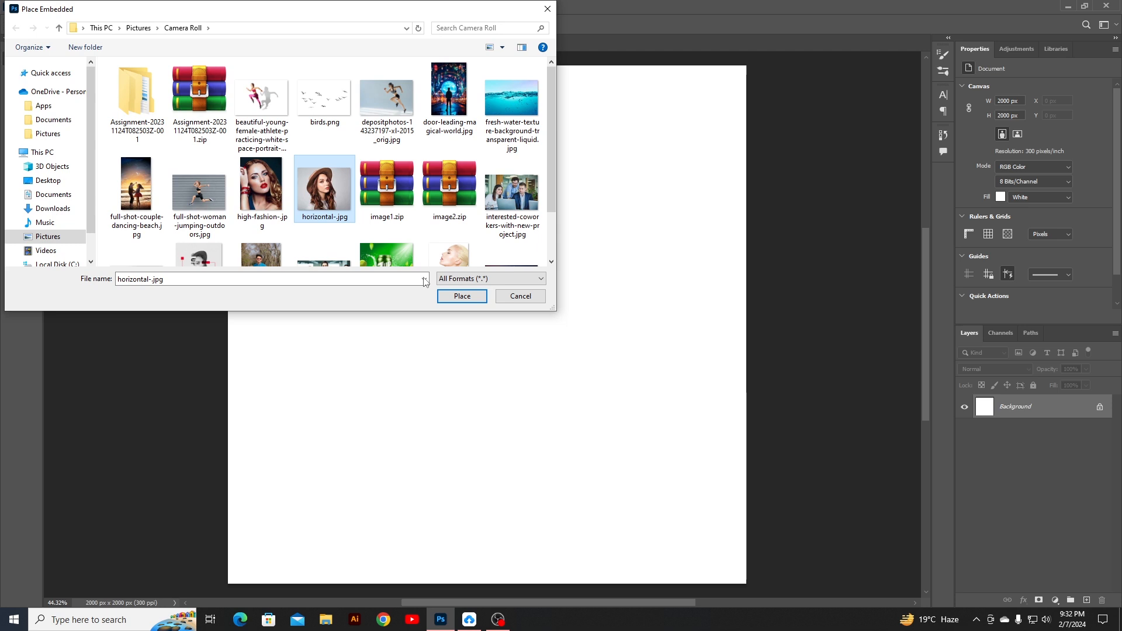
pyautogui.click(465, 297)
# Flip the placed portrait horizontally and scale it to about 62% so it covers the full canvas height.
pyautogui.rightClick(468, 302)
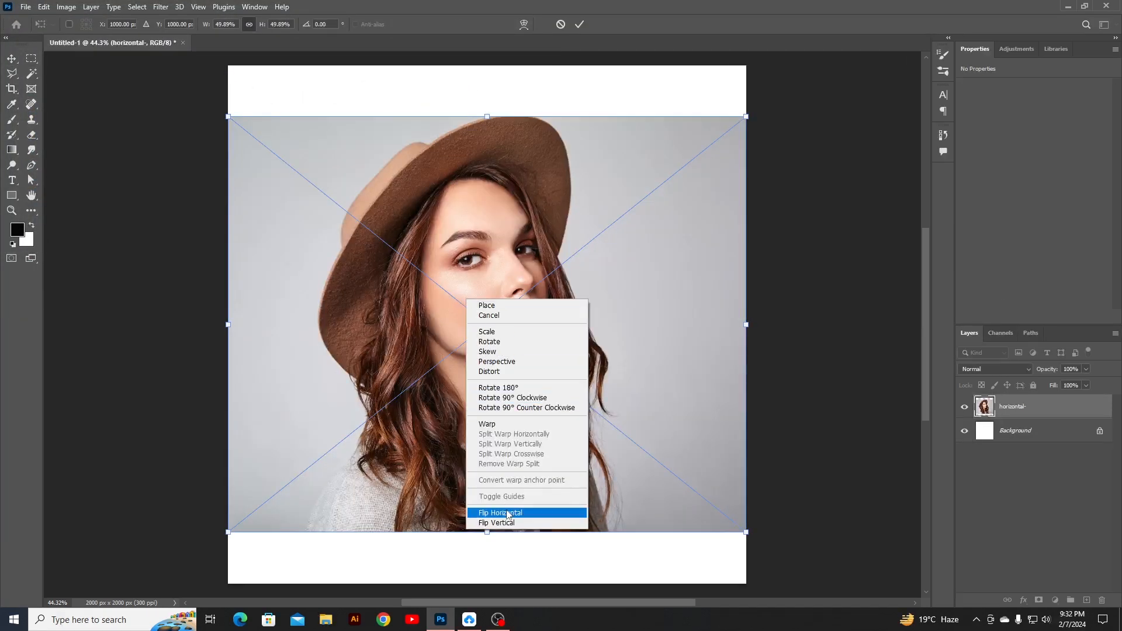
pyautogui.click(534, 515)
pyautogui.moveTo(486, 116); pyautogui.dragTo(487, 65)
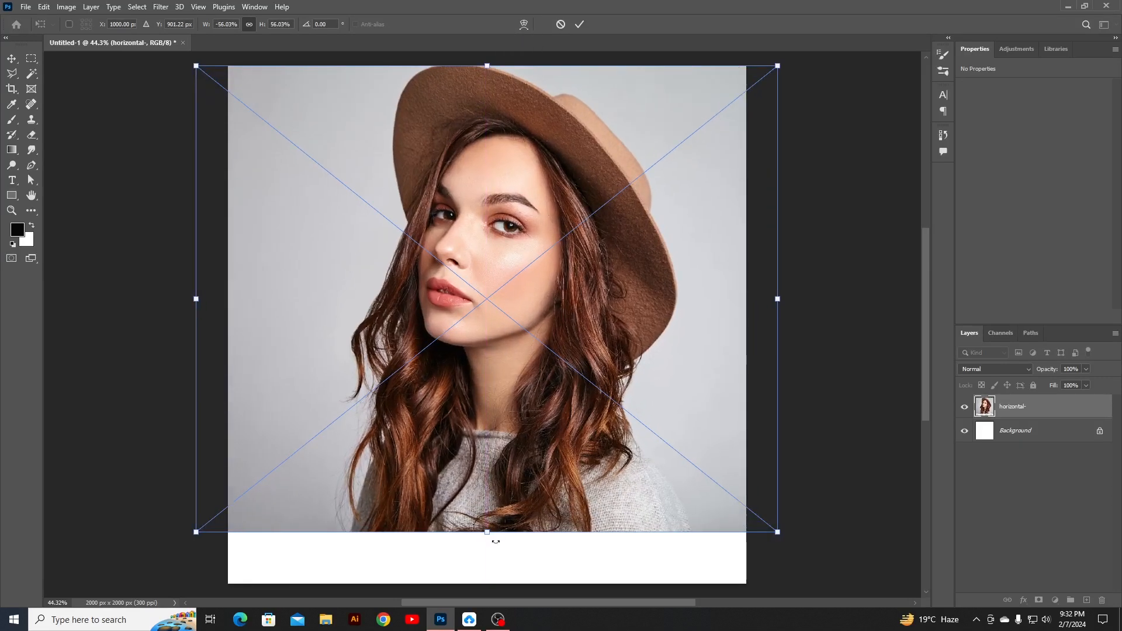
pyautogui.moveTo(491, 533); pyautogui.dragTo(502, 593)
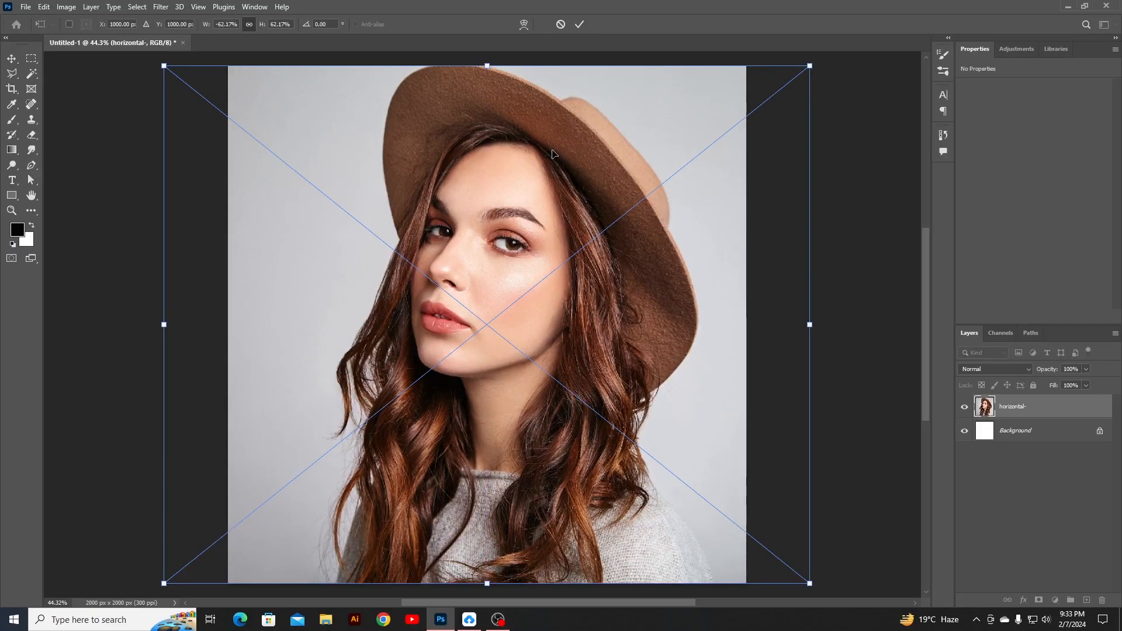
pyautogui.click(579, 24)
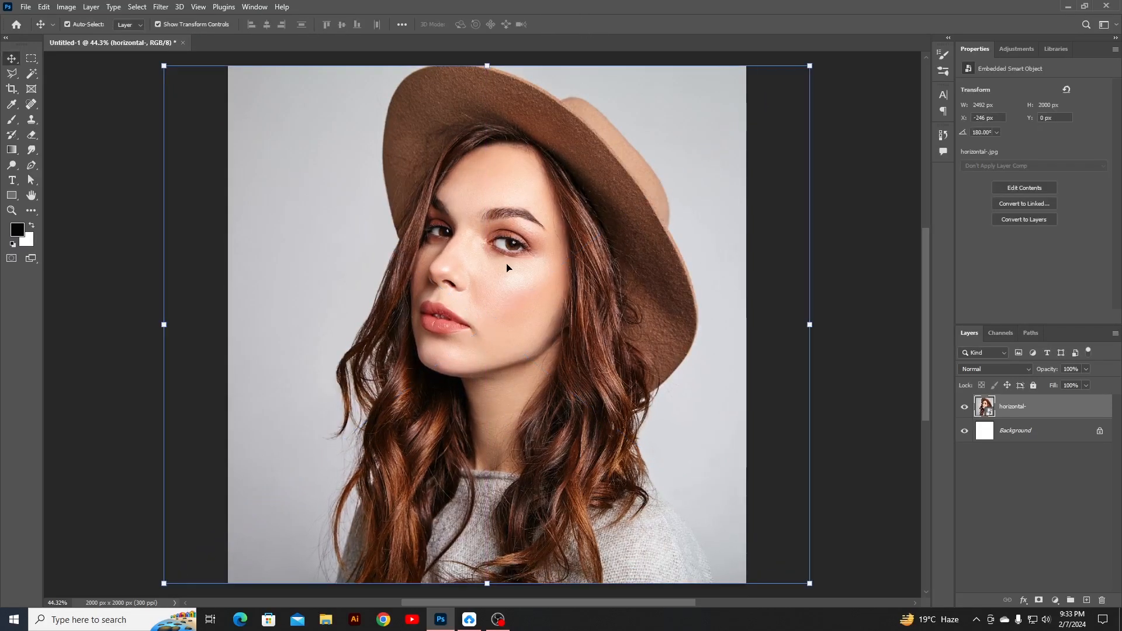
# Select the woman with Select Subject and hide the photo's backdrop with a layer mask.
pyautogui.click(137, 7)
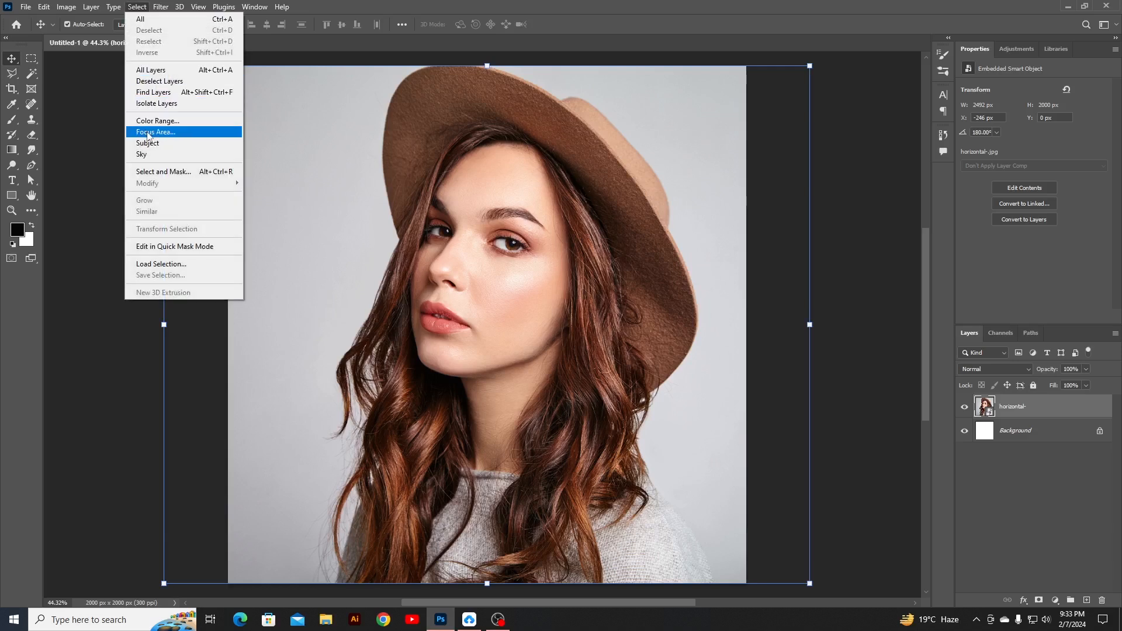
pyautogui.click(184, 143)
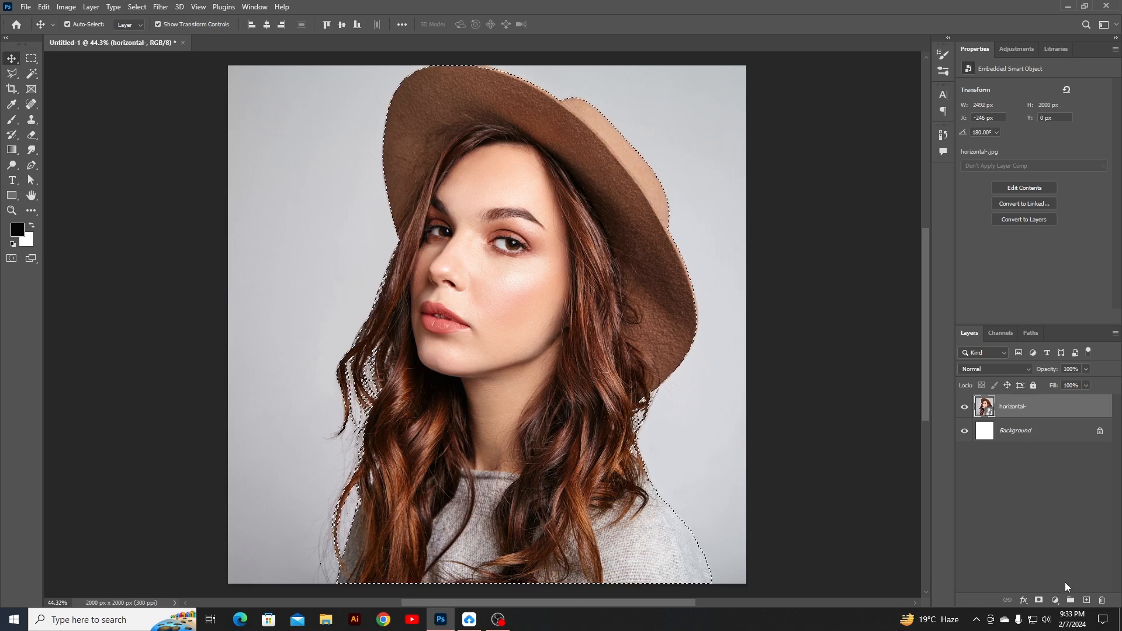
pyautogui.click(1040, 601)
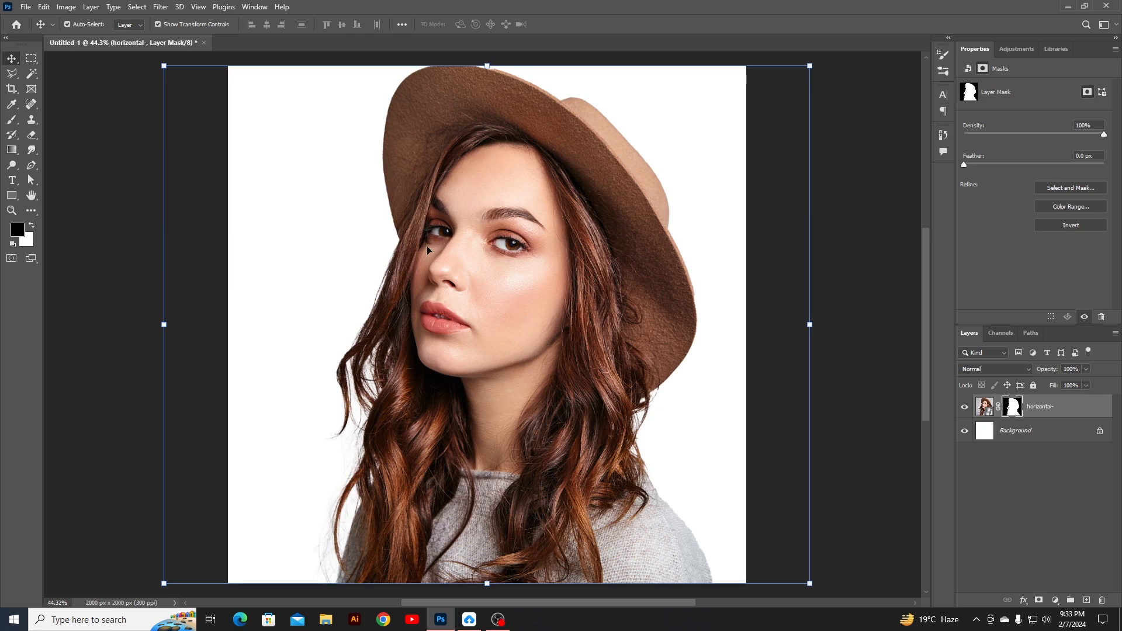
# Refine the mask along the woman's wavy hair in Select and Mask, and convert the masked layer to a smart object.
pyautogui.click(136, 7)
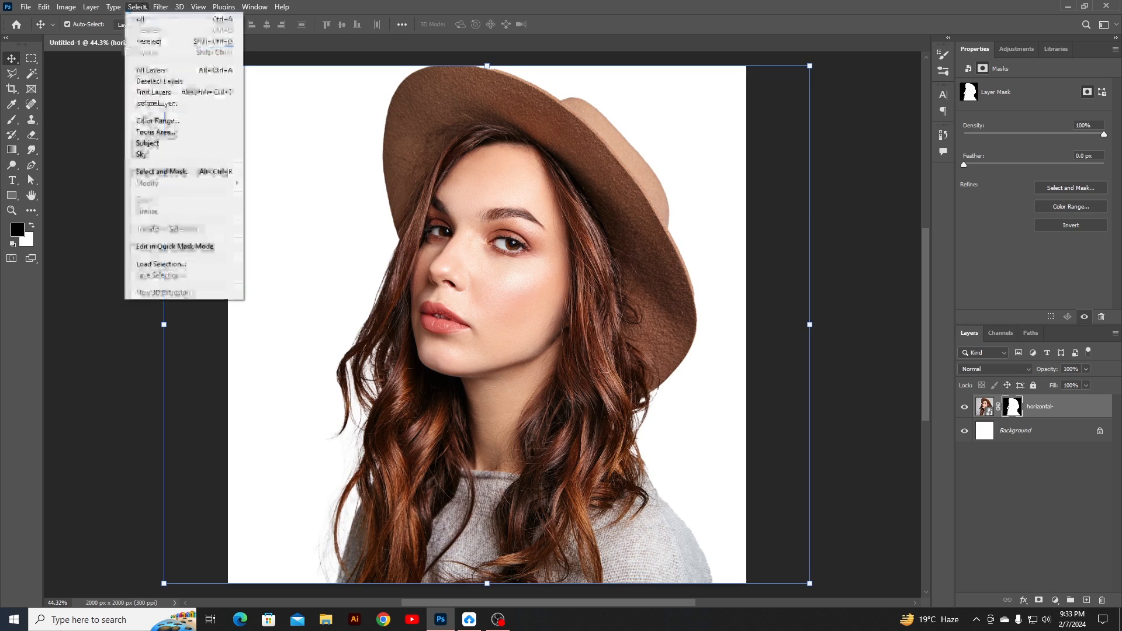
pyautogui.click(173, 174)
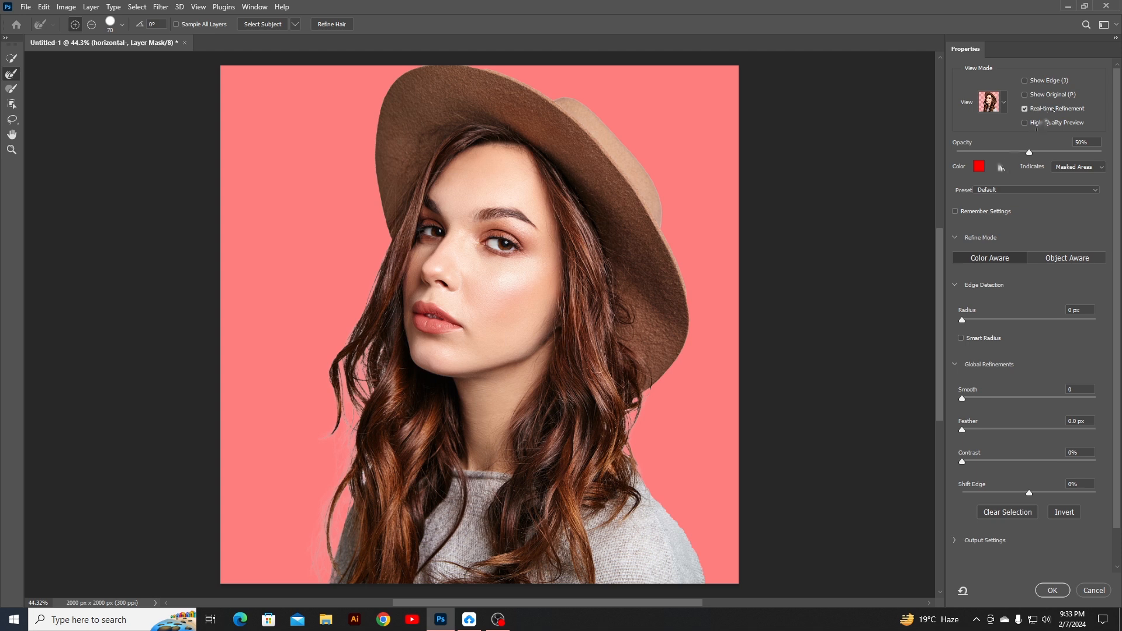
pyautogui.click(1004, 104)
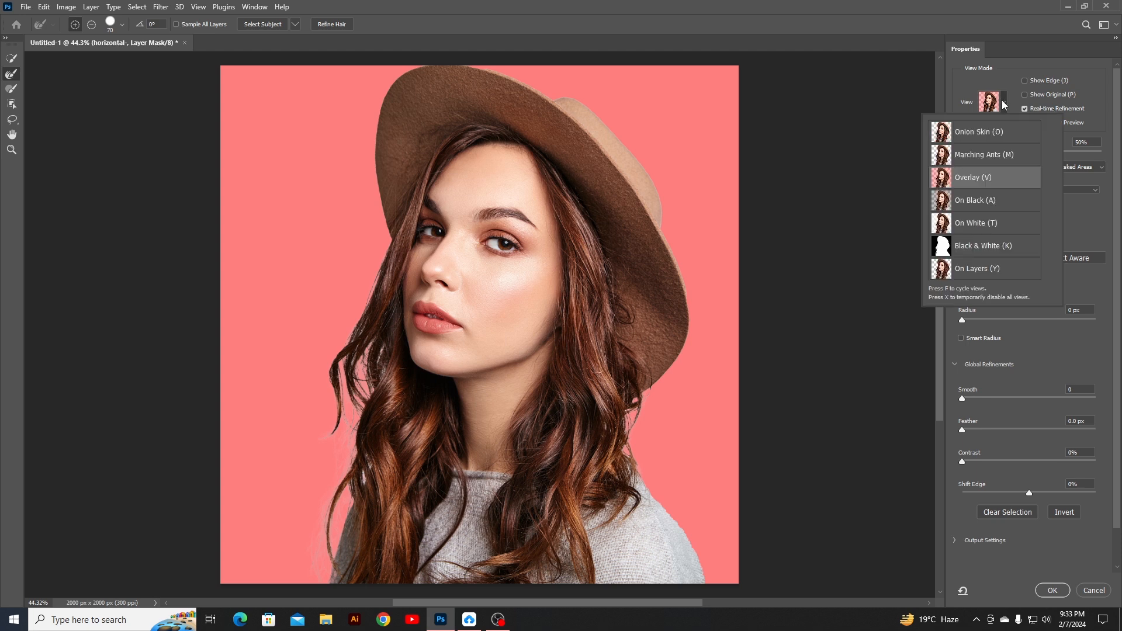
pyautogui.click(854, 192)
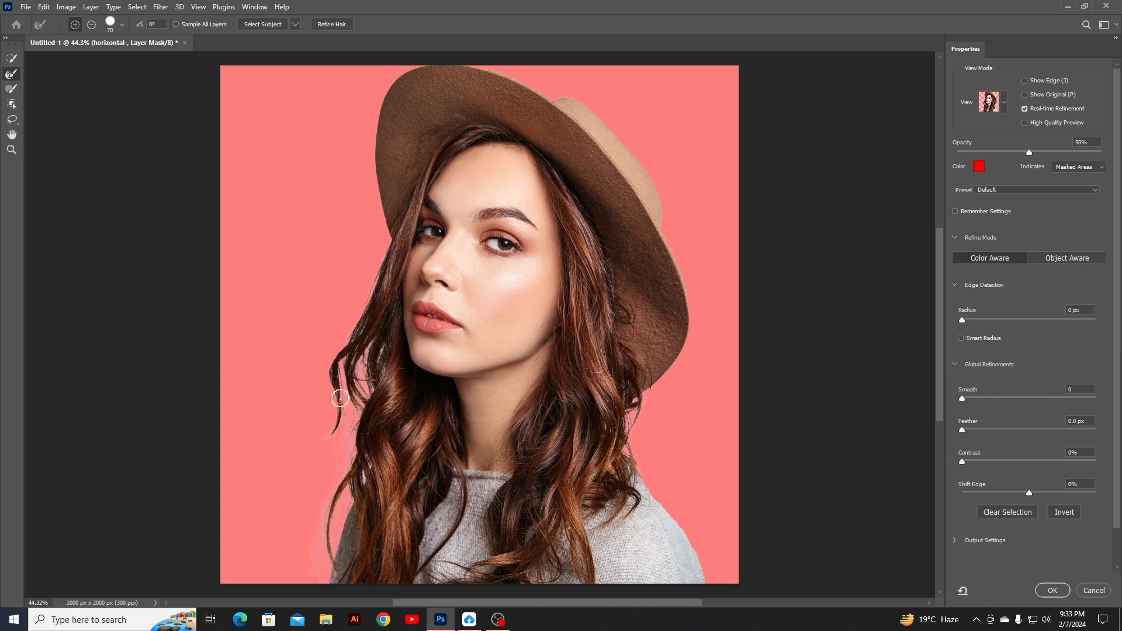
pyautogui.moveTo(342, 391)
pyautogui.mouseDown()
pyautogui.moveTo(342, 366)
pyautogui.moveTo(342, 407)
pyautogui.moveTo(338, 354)
pyautogui.moveTo(326, 438)
pyautogui.moveTo(340, 352)
pyautogui.moveTo(365, 350)
pyautogui.moveTo(380, 384)
pyautogui.moveTo(377, 459)
pyautogui.moveTo(353, 454)
pyautogui.moveTo(327, 547)
pyautogui.moveTo(307, 565)
pyautogui.moveTo(316, 577)
pyautogui.moveTo(333, 539)
pyautogui.moveTo(335, 587)
pyautogui.mouseUp()
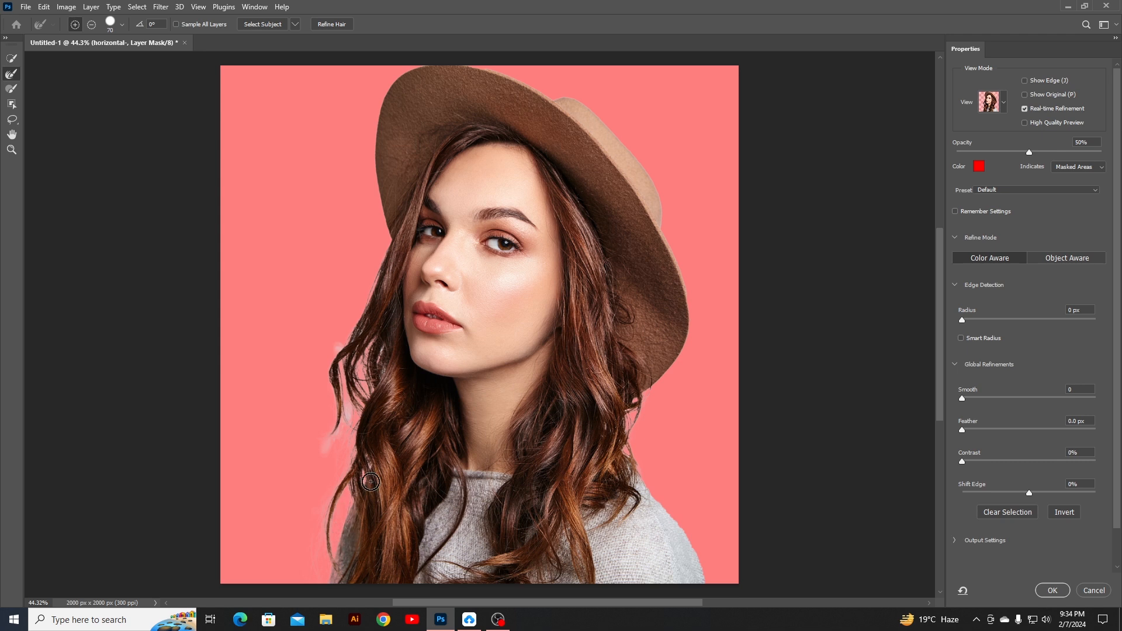
pyautogui.moveTo(388, 249)
pyautogui.mouseDown()
pyautogui.moveTo(372, 315)
pyautogui.moveTo(360, 307)
pyautogui.moveTo(389, 243)
pyautogui.moveTo(336, 545)
pyautogui.mouseUp()
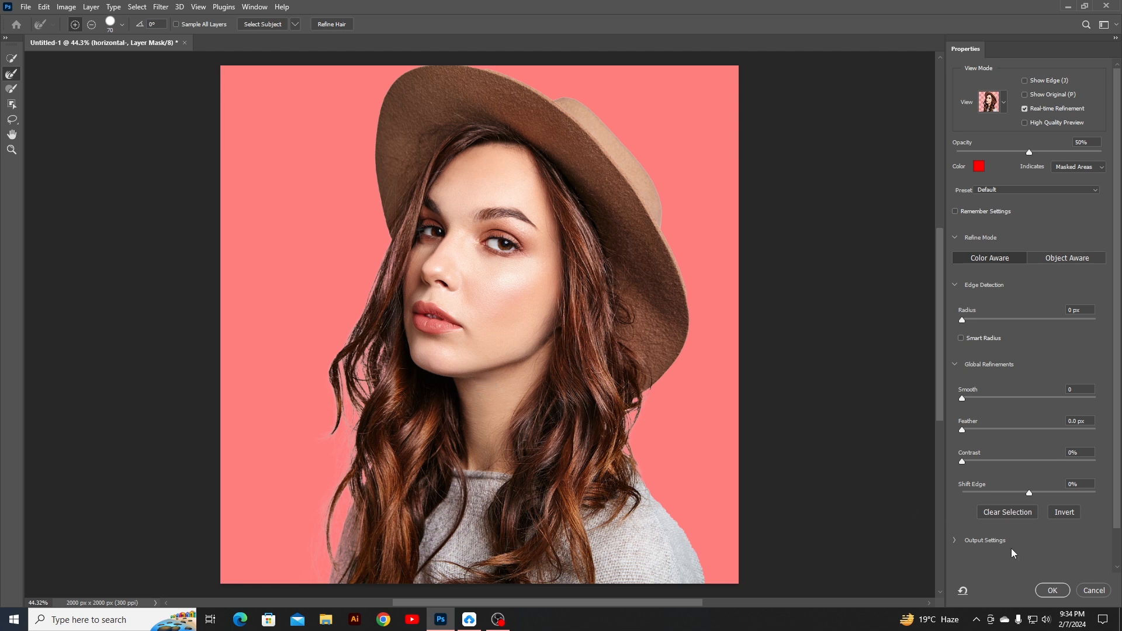
pyautogui.click(1054, 590)
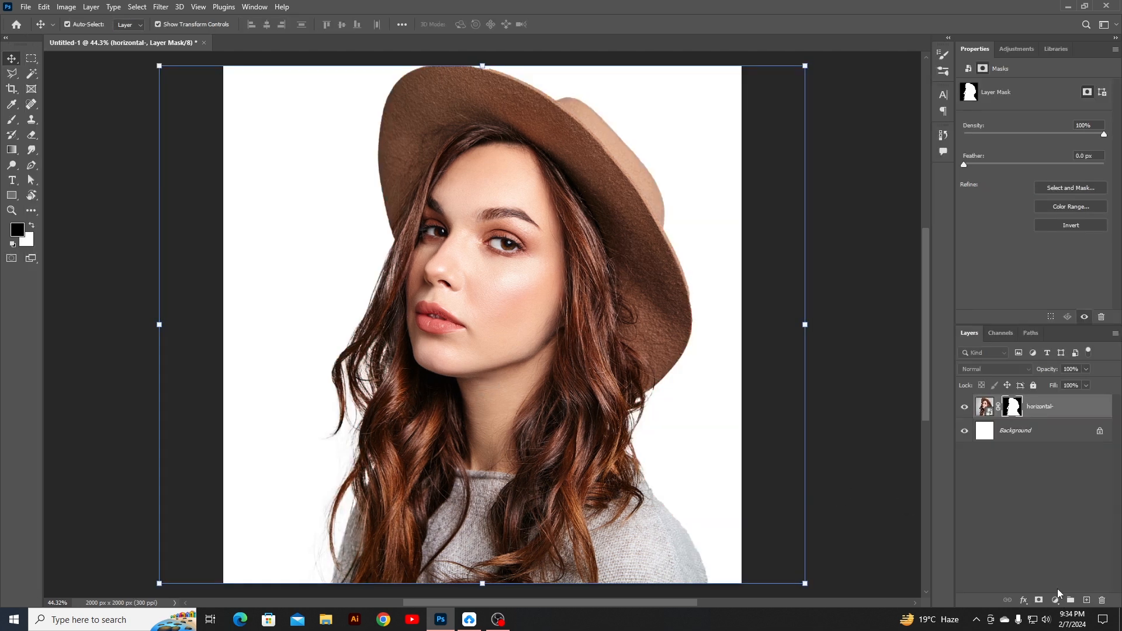
pyautogui.rightClick(1057, 408)
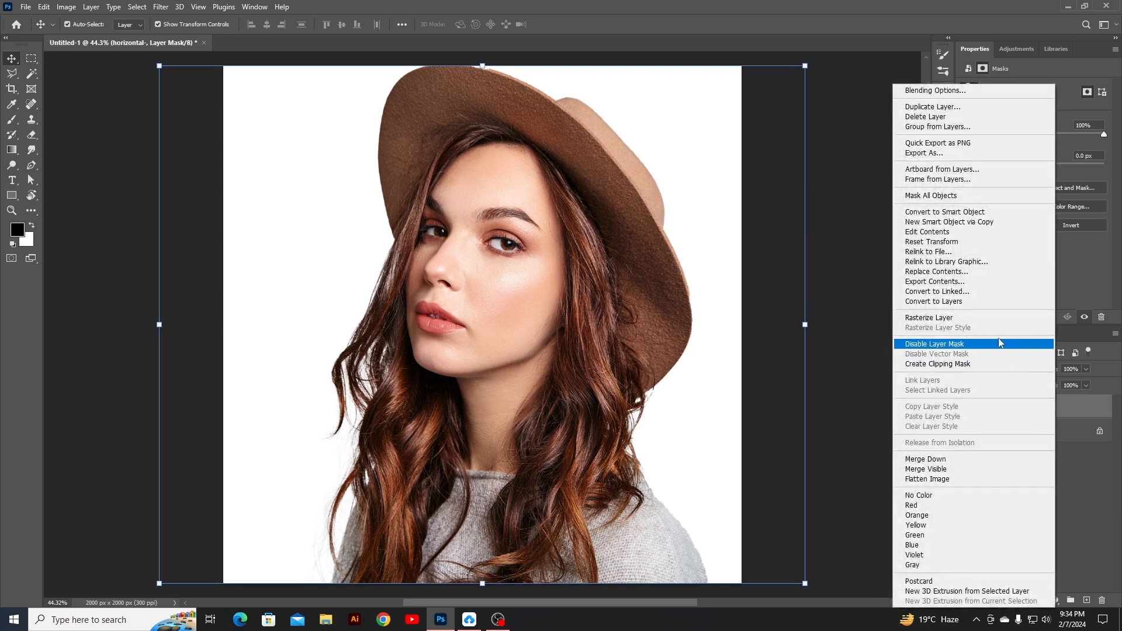
pyautogui.click(958, 212)
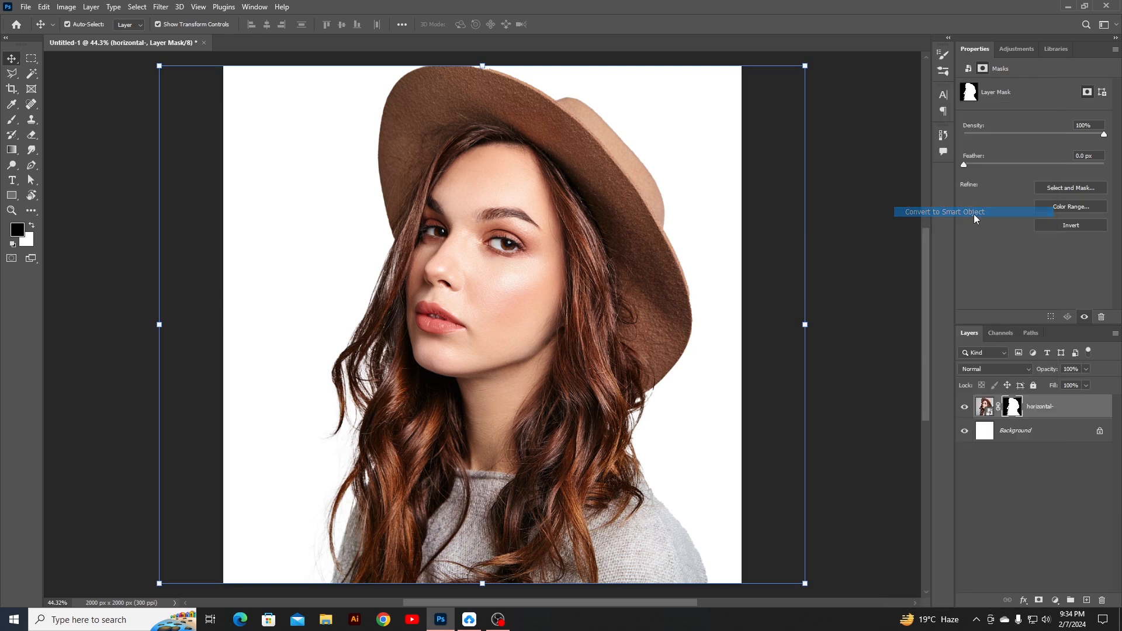
# Add a Solid Color fill layer above the Background, using the lip colour brightened to ff887f.
pyautogui.click(1010, 432)
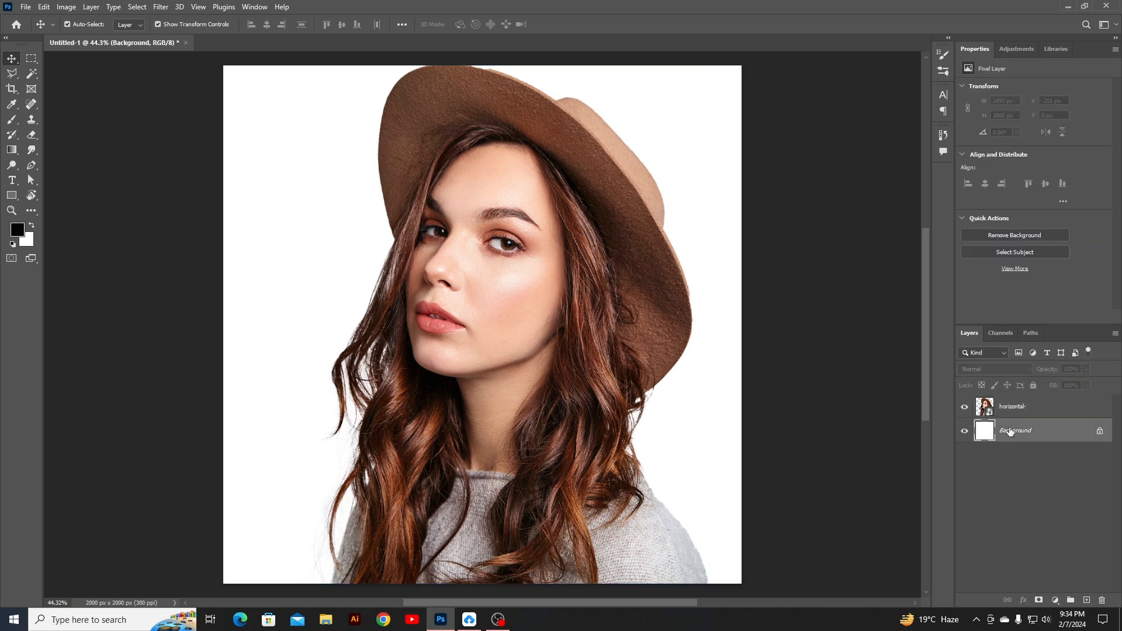
pyautogui.click(1055, 601)
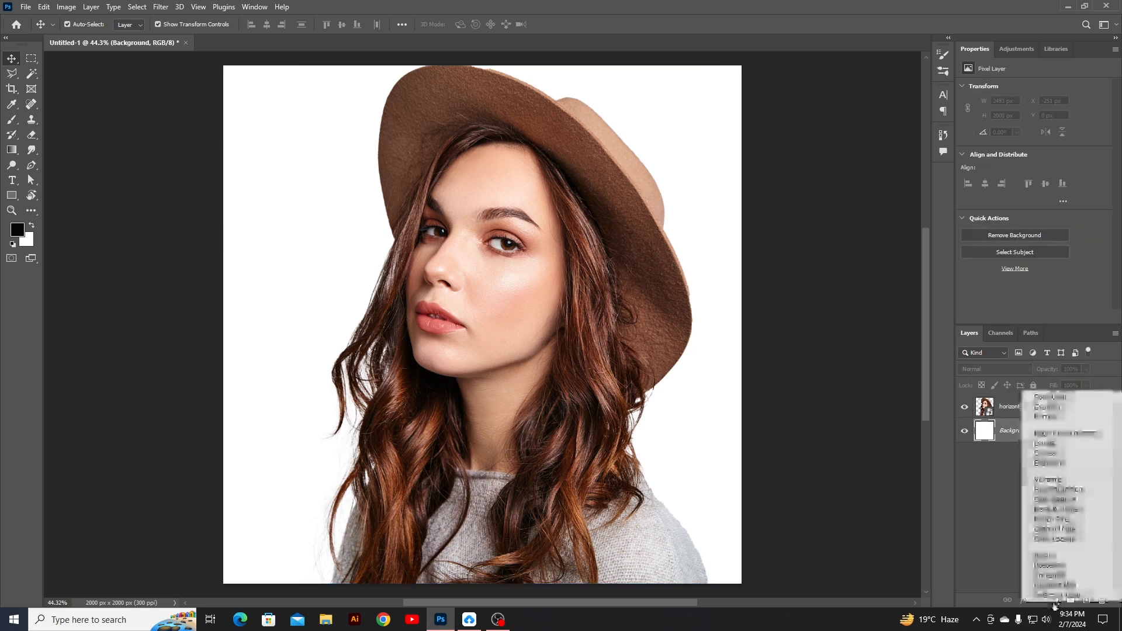
pyautogui.click(1050, 398)
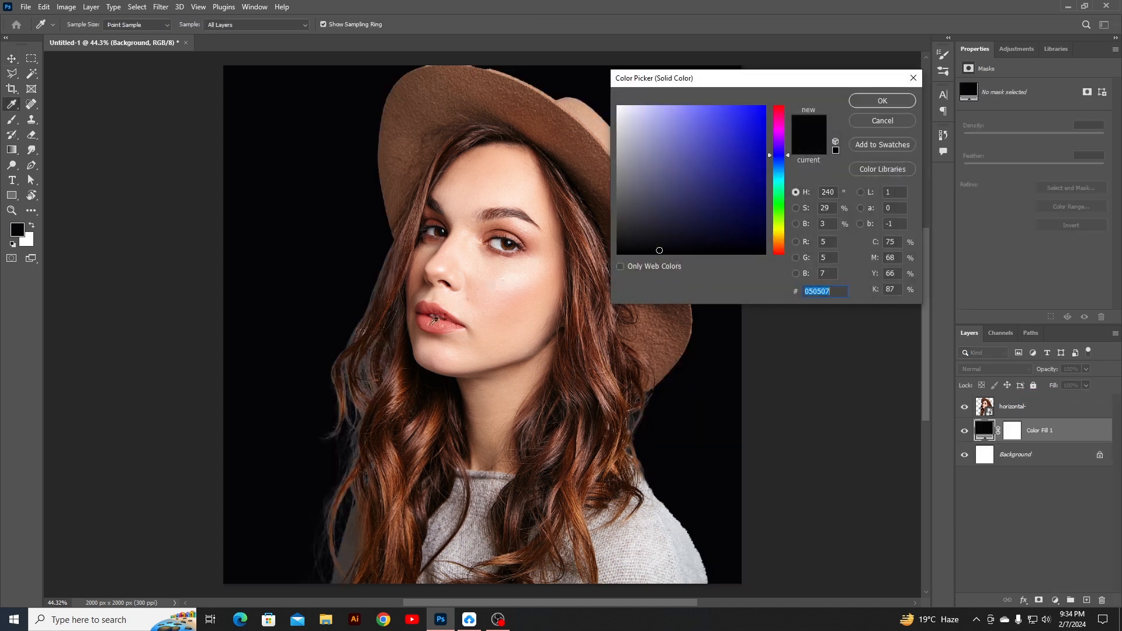
pyautogui.click(434, 321)
pyautogui.click(435, 320)
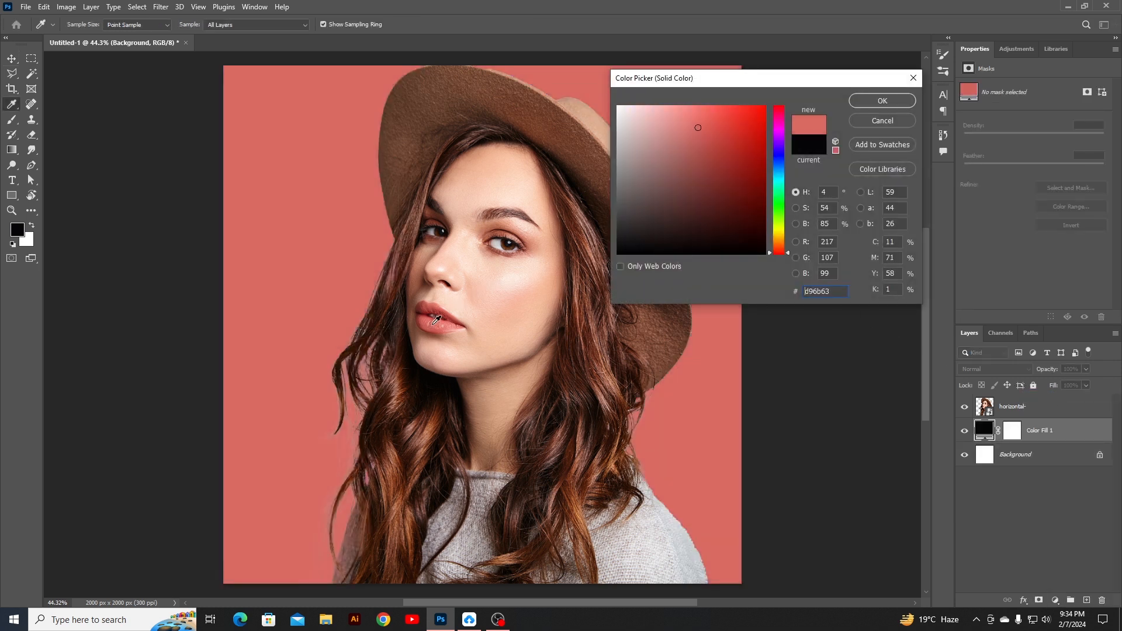
pyautogui.moveTo(698, 127); pyautogui.dragTo(693, 91)
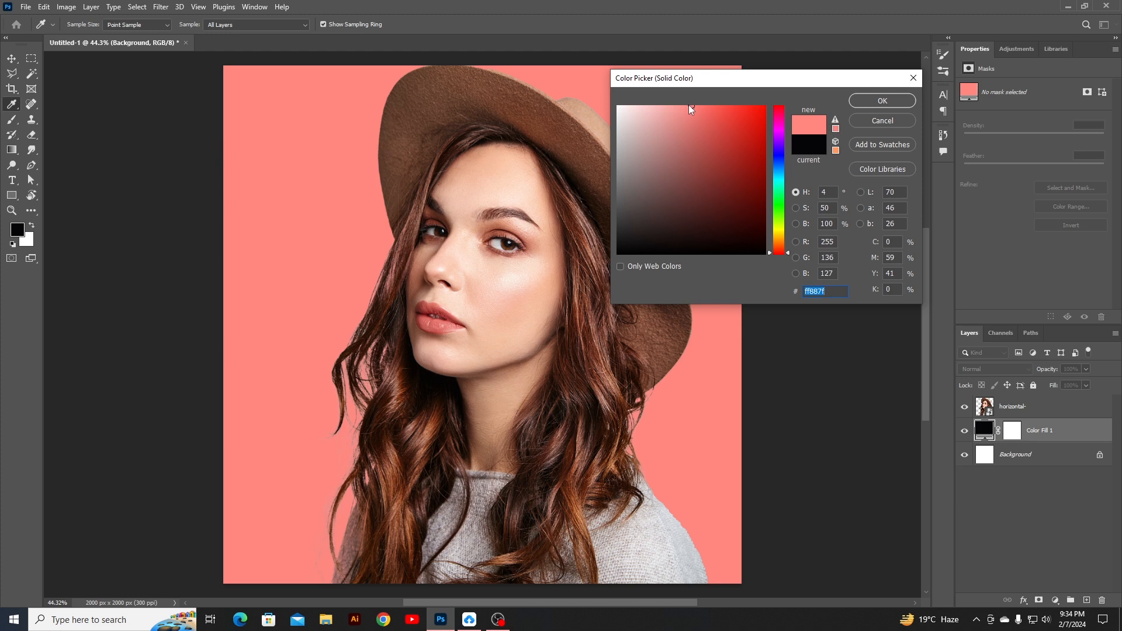
pyautogui.click(878, 101)
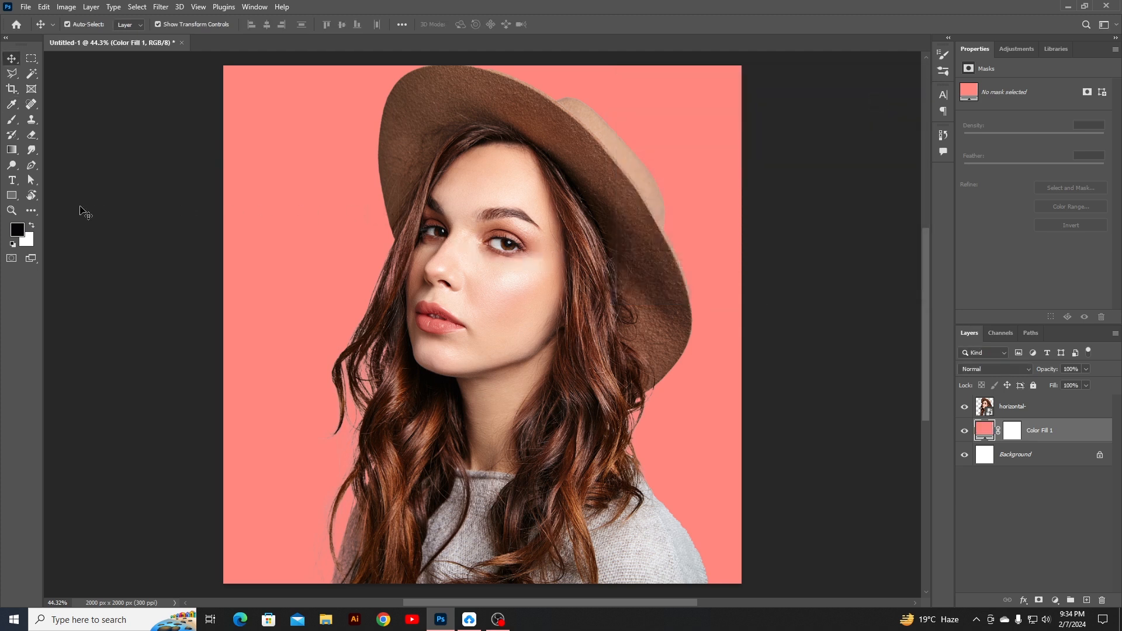
# Draw a black rectangle behind the portrait, fitted to the canvas's right side at about 1037 by 2000 px.
pyautogui.click(14, 200)
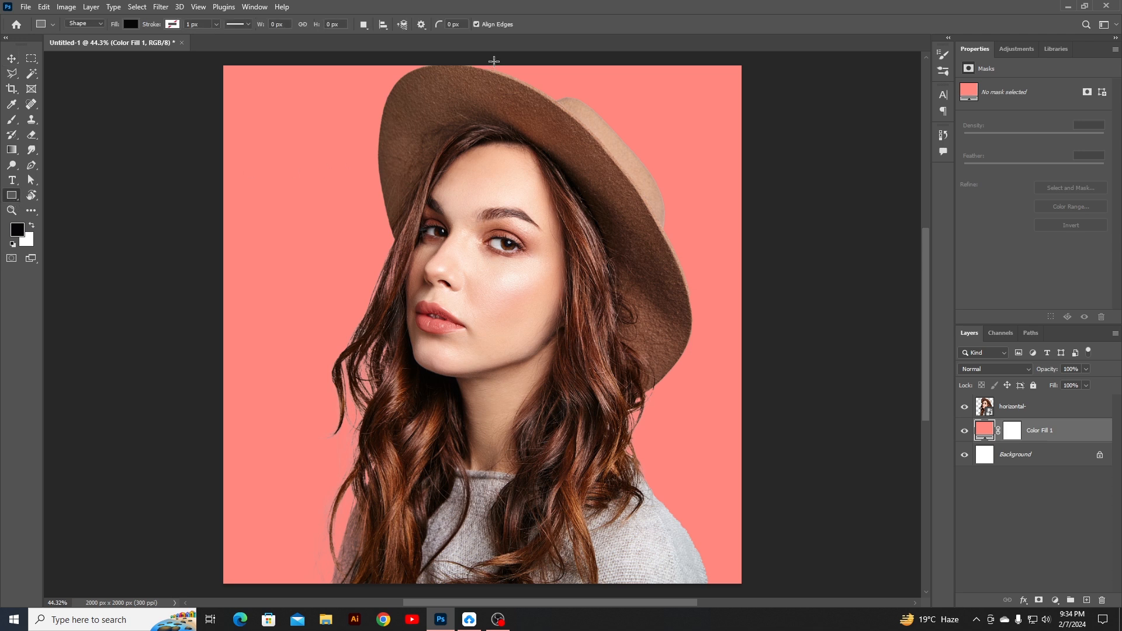
pyautogui.moveTo(492, 62); pyautogui.dragTo(745, 586)
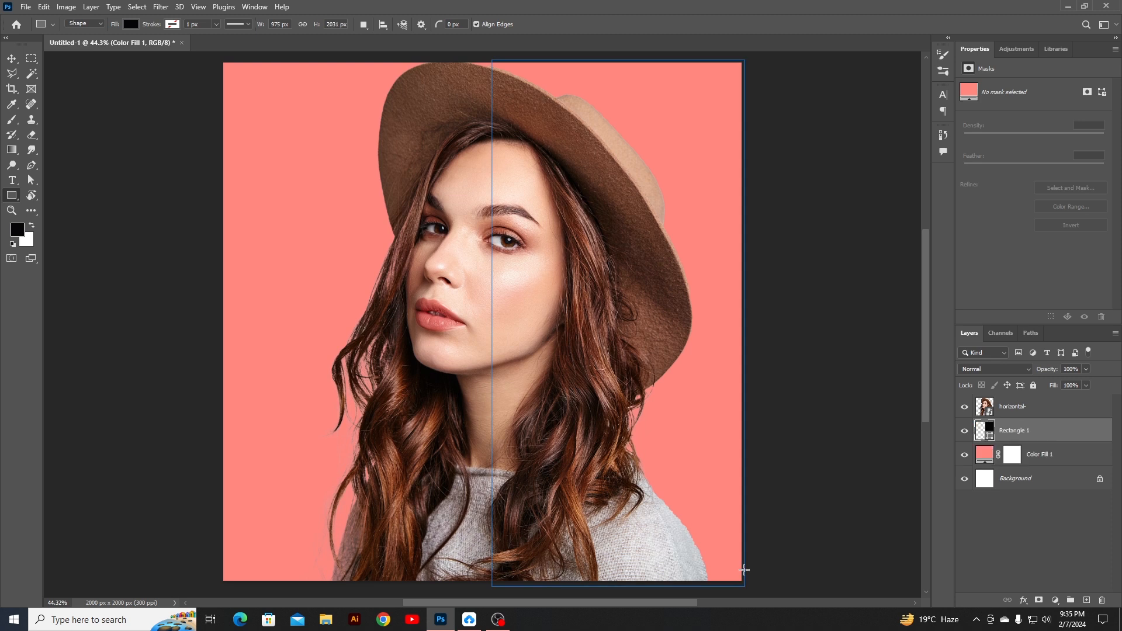
pyautogui.moveTo(745, 325); pyautogui.dragTo(741, 323)
pyautogui.moveTo(617, 59); pyautogui.dragTo(616, 63)
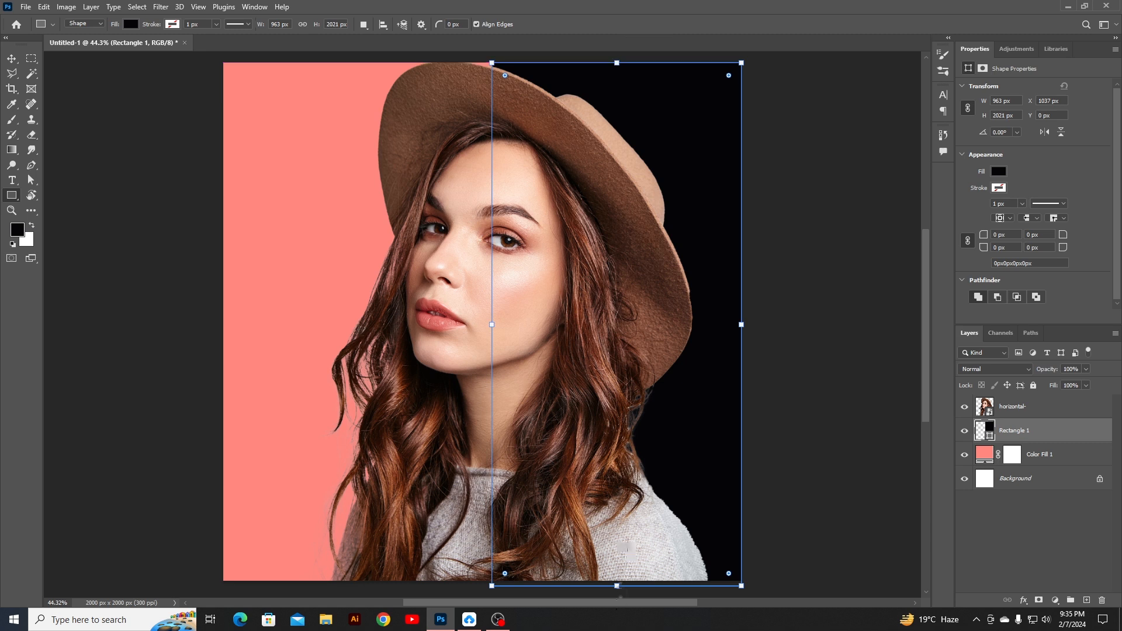
pyautogui.moveTo(617, 585); pyautogui.dragTo(617, 581)
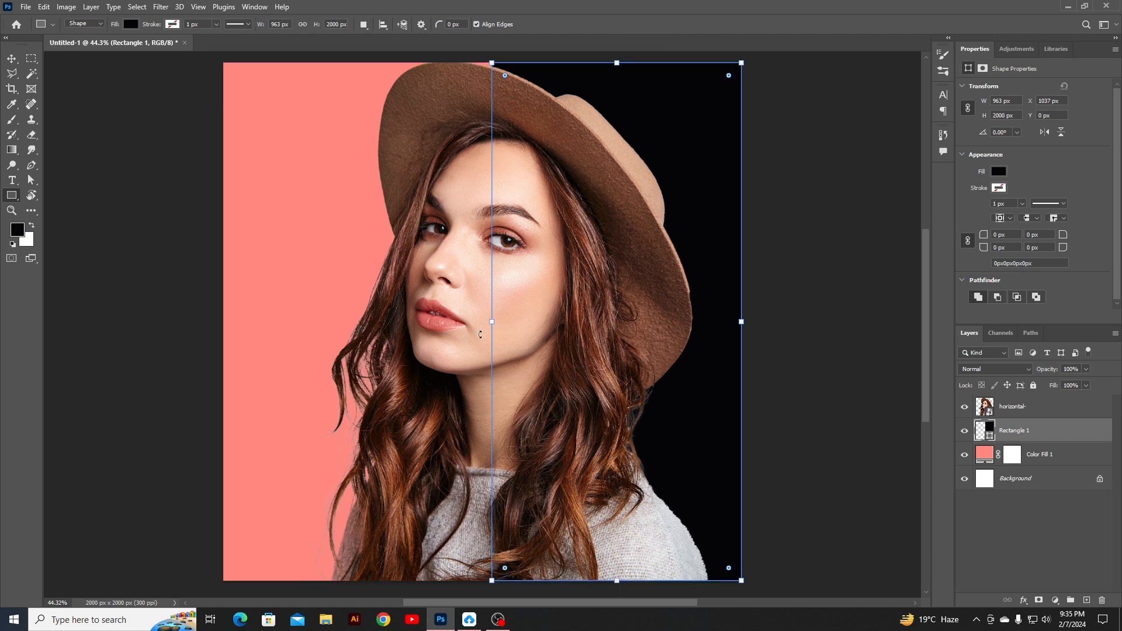
pyautogui.moveTo(492, 321); pyautogui.dragTo(472, 326)
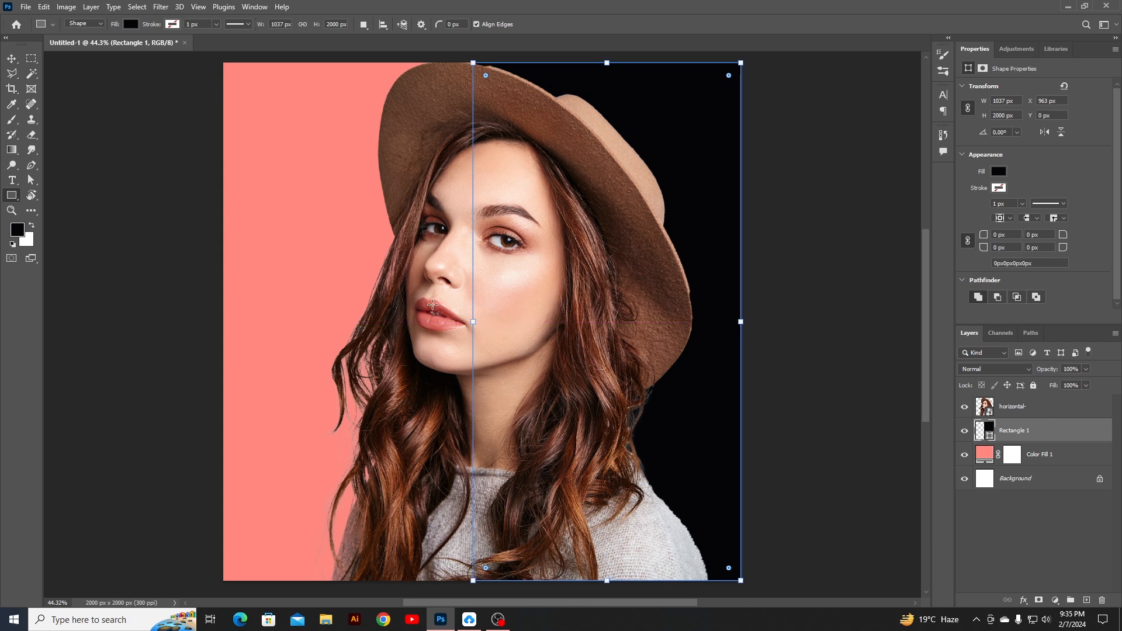
# Change the rectangle's fill colour to white (ffffff).
pyautogui.click(5, 63)
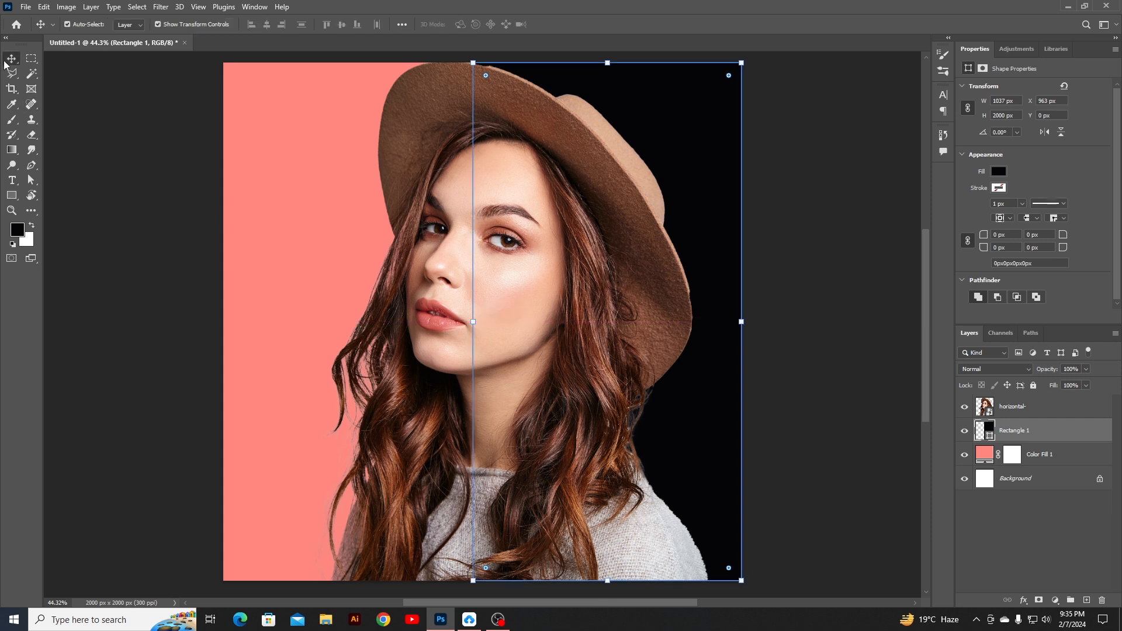
pyautogui.doubleClick(988, 435)
pyautogui.moveTo(727, 165); pyautogui.dragTo(618, 106)
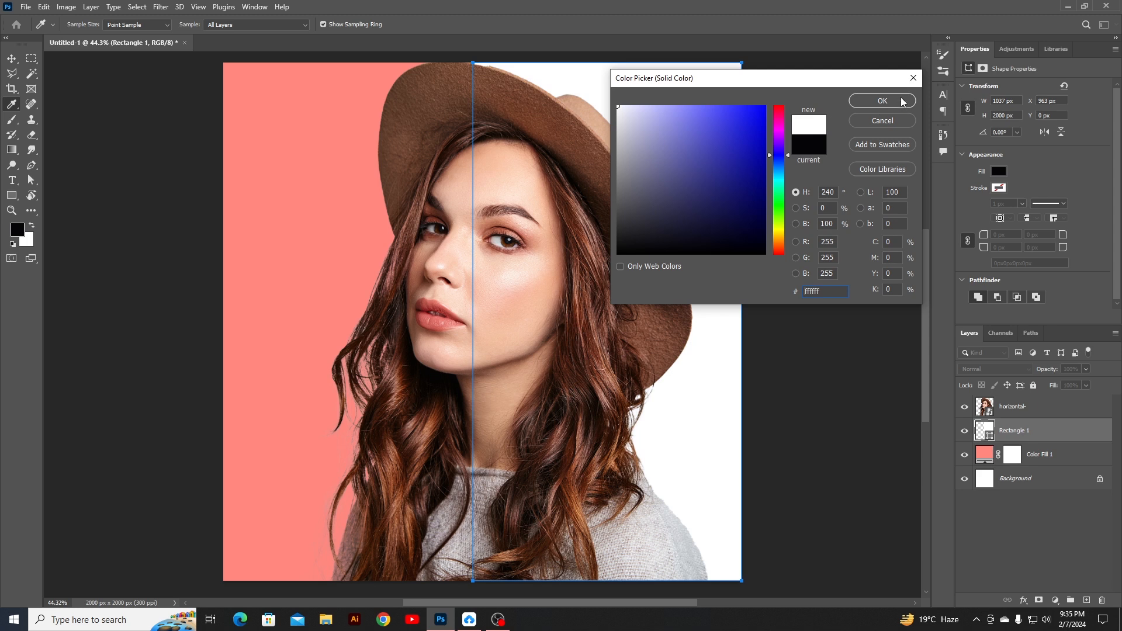
pyautogui.click(902, 102)
# Move the white rectangle's layer above the portrait and stretch its inner vertical edge outward to a width of about 1048 px.
pyautogui.moveTo(1067, 443); pyautogui.dragTo(1050, 400)
pyautogui.click(809, 386)
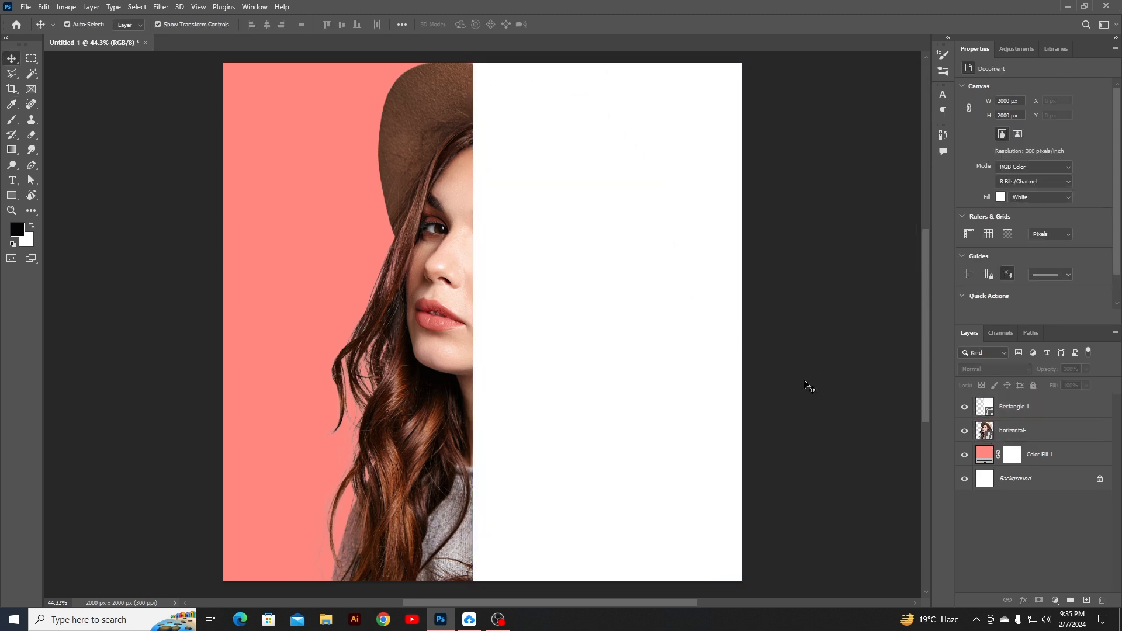
pyautogui.click(478, 286)
pyautogui.moveTo(473, 323); pyautogui.dragTo(470, 323)
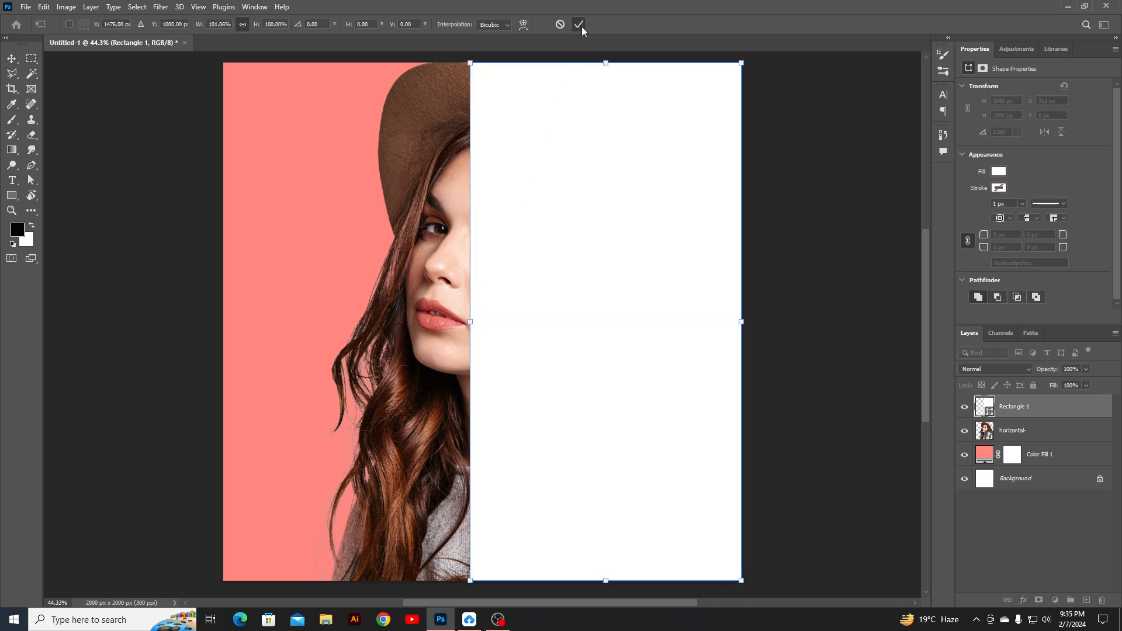
pyautogui.click(579, 24)
# Add black Anton text reading WORK, HEARD, DREAM and BIG on four separate lines over the portrait.
pyautogui.click(12, 181)
pyautogui.click(319, 218)
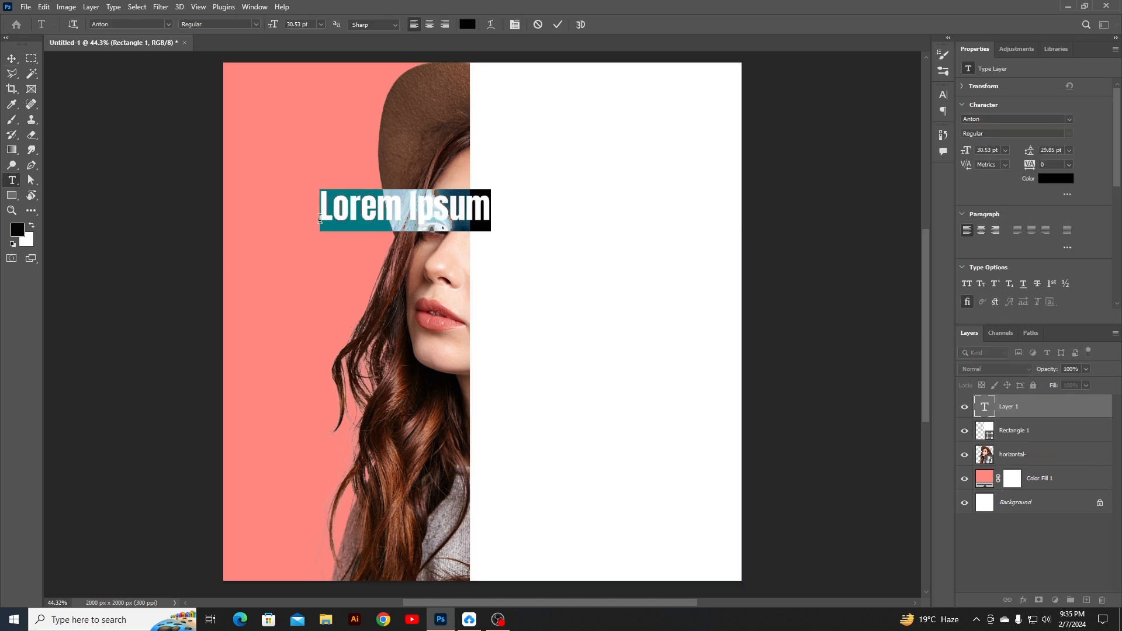
pyautogui.write('WOR')
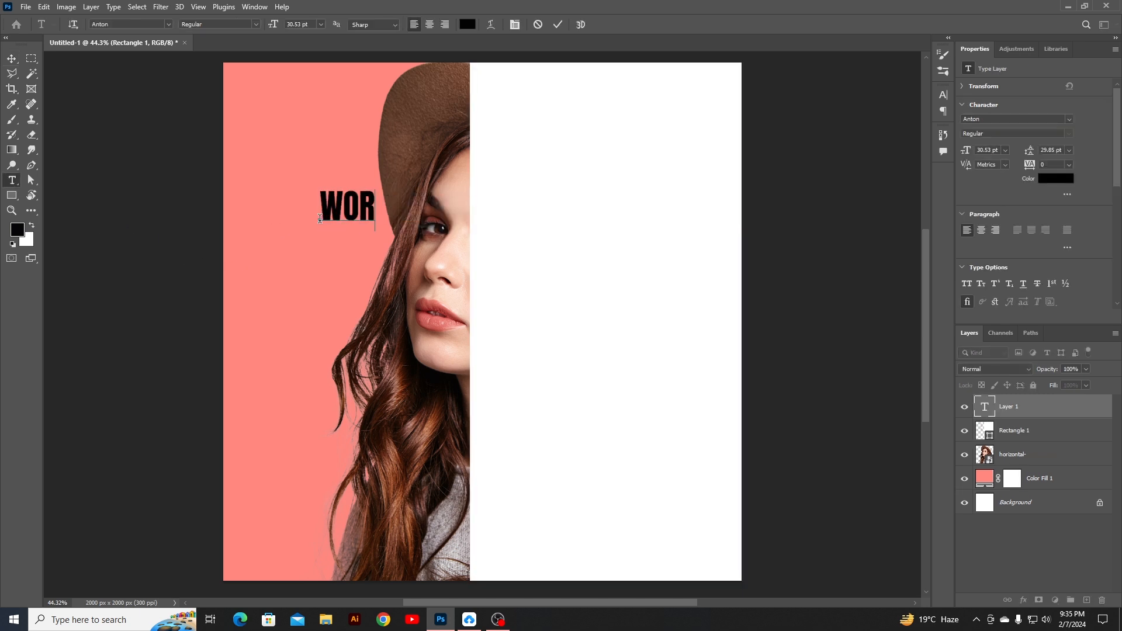
pyautogui.write('K HEAR')
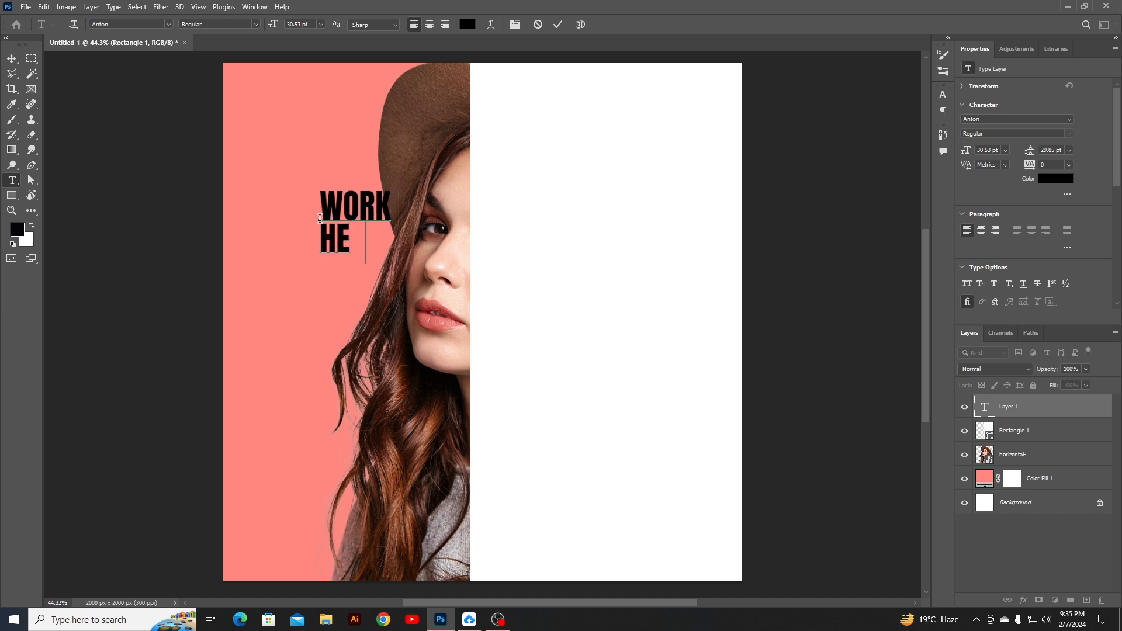
pyautogui.write('D')
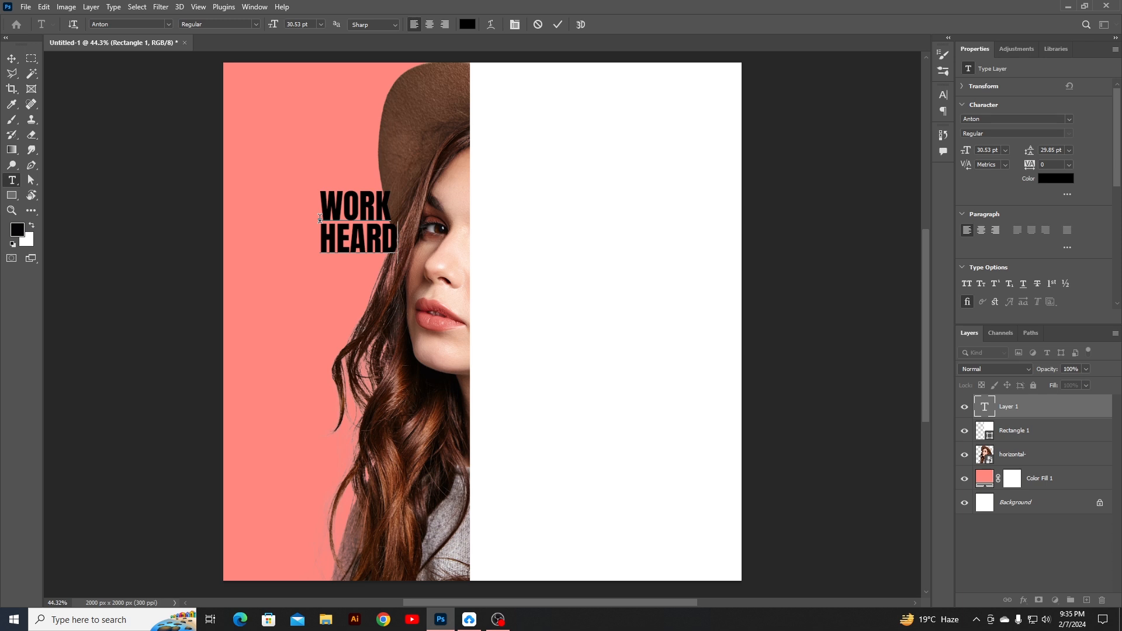
pyautogui.press('Return')
pyautogui.write('DREAM')
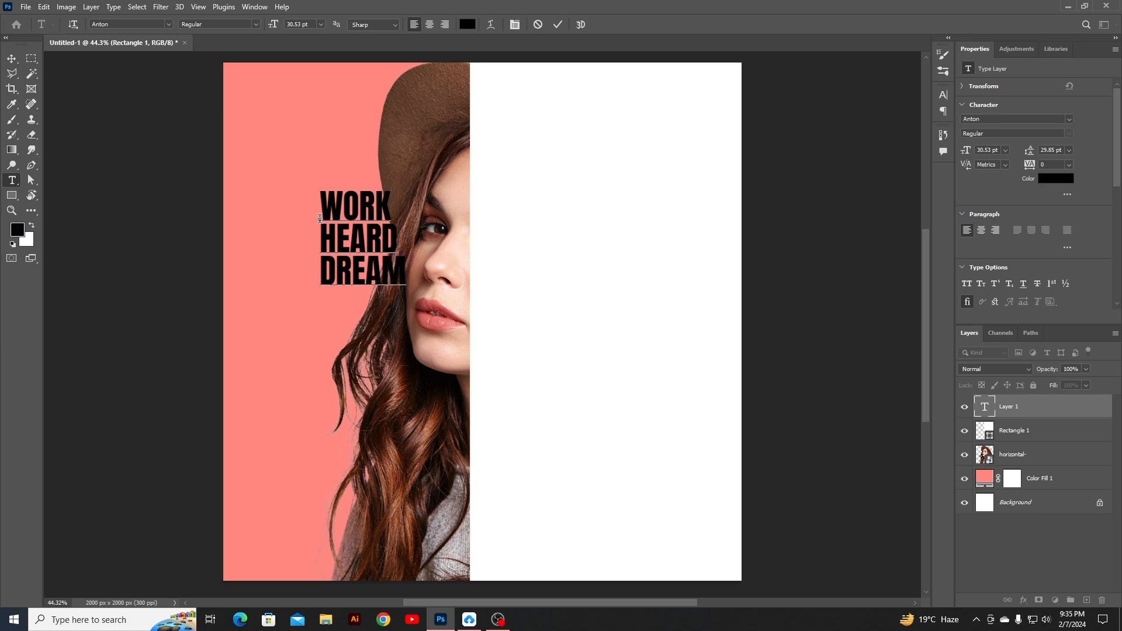
pyautogui.press('Return')
pyautogui.write('BIG')
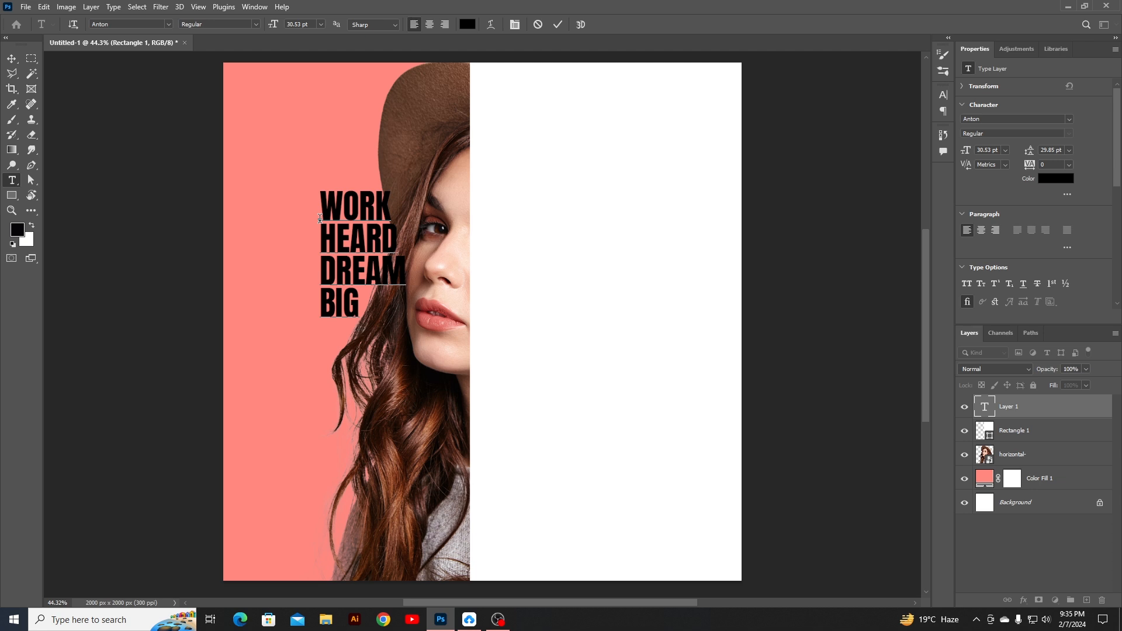
pyautogui.click(11, 58)
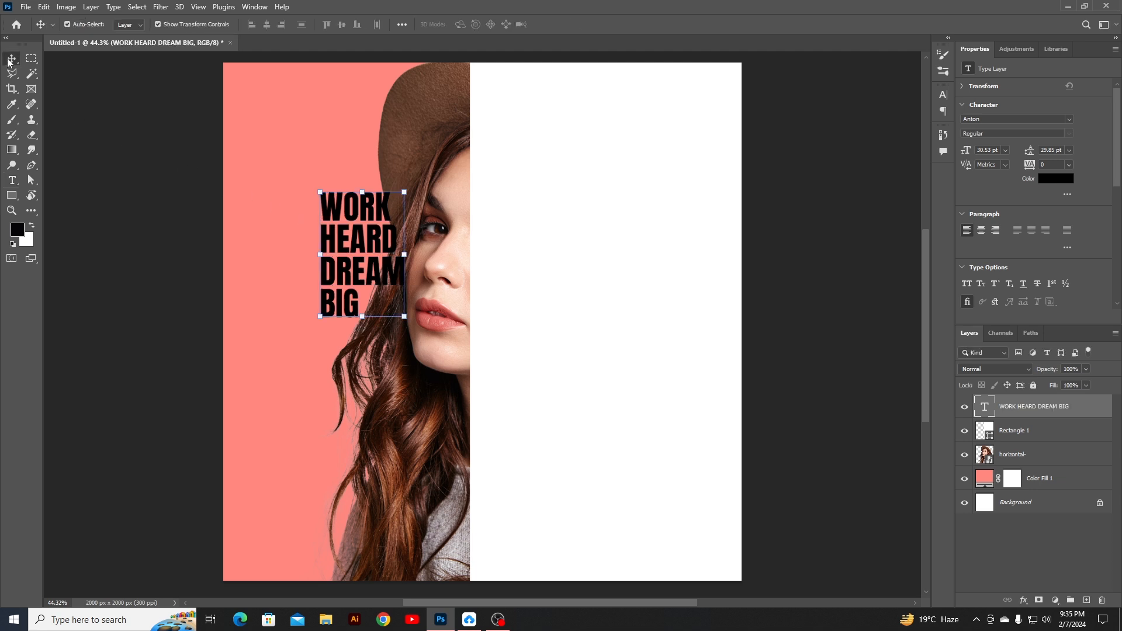
# Move the four-line text onto the white rectangle and set its font size to 90 pt.
pyautogui.moveTo(341, 272); pyautogui.dragTo(525, 238)
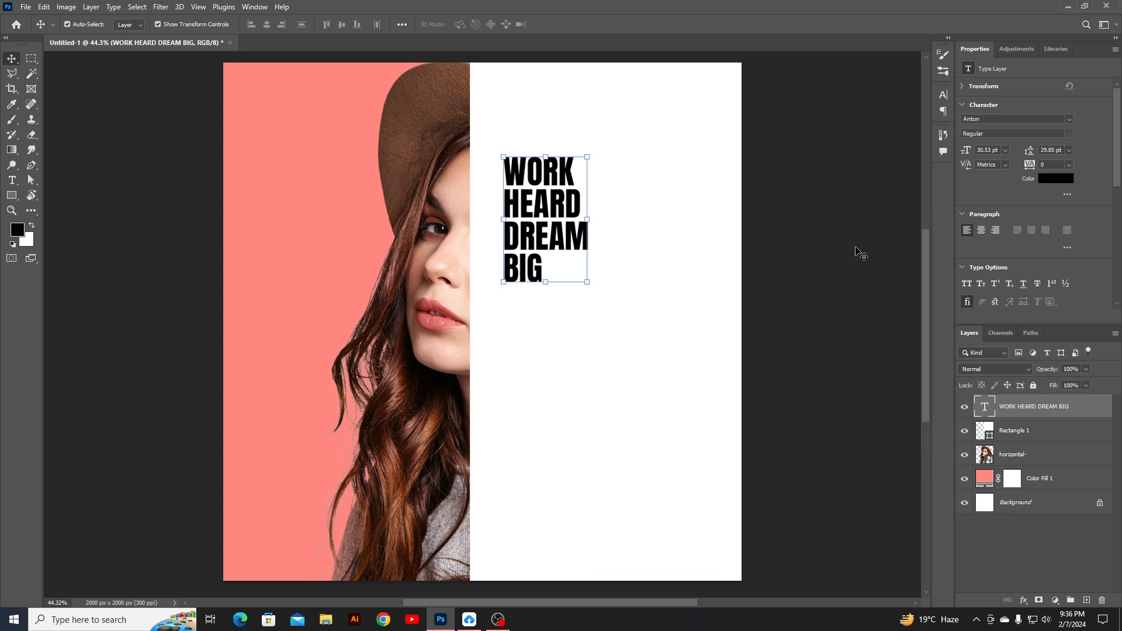
pyautogui.click(1000, 151)
pyautogui.write('9')
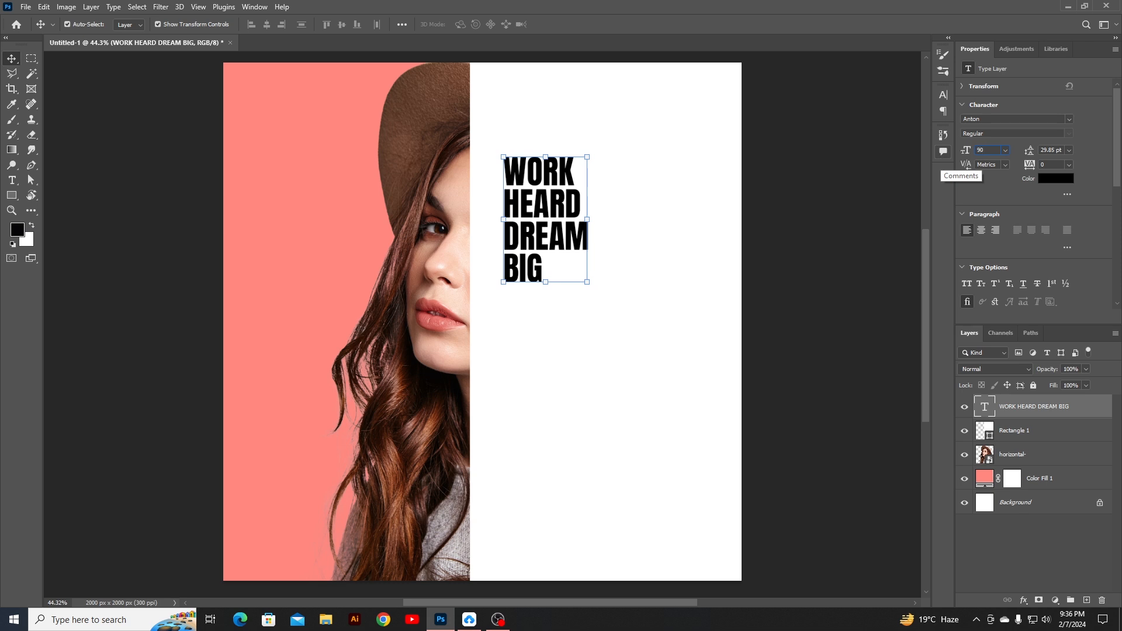
pyautogui.write('0')
pyautogui.press('Return')
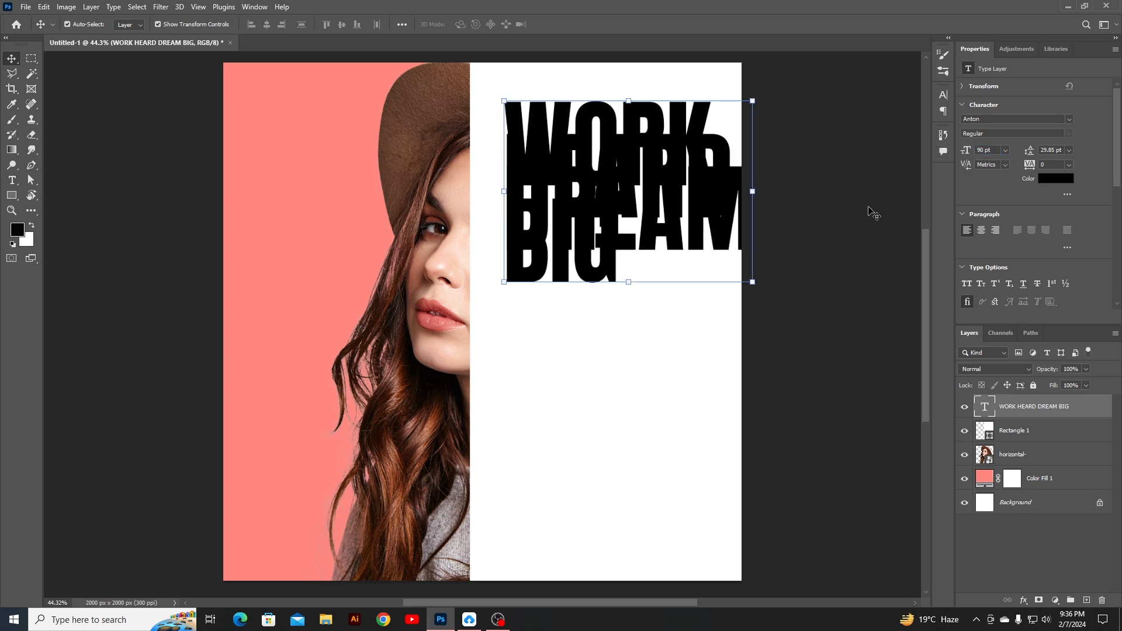
# Set the text's leading to 88 pt and place the text flush against the white rectangle's inner edge.
pyautogui.moveTo(1032, 152); pyautogui.dragTo(1061, 152)
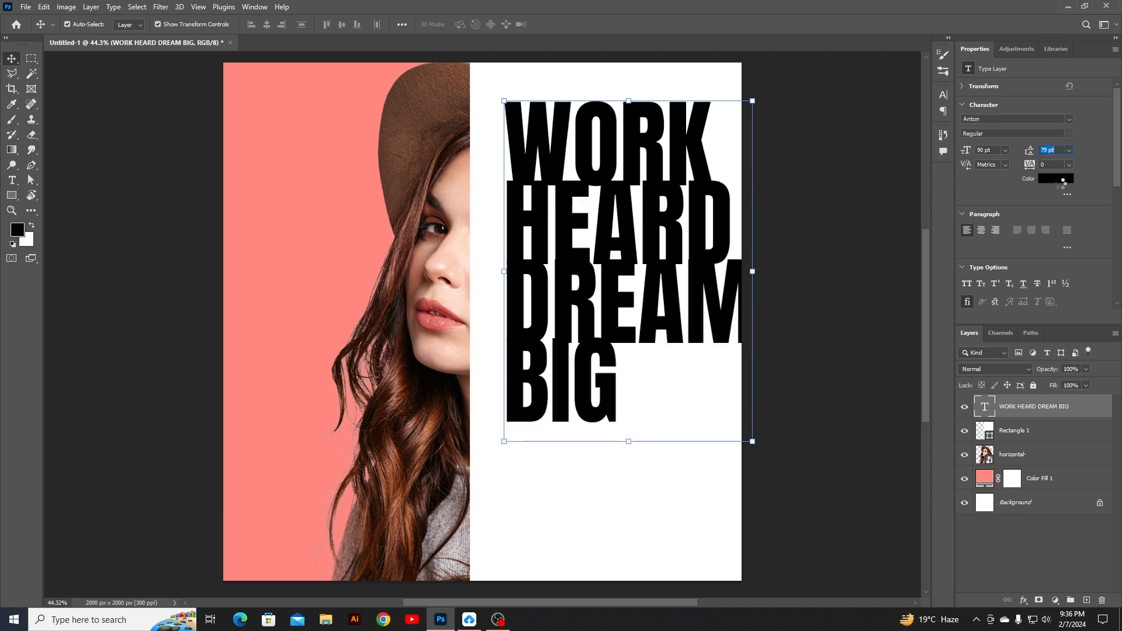
pyautogui.moveTo(602, 227); pyautogui.dragTo(563, 237)
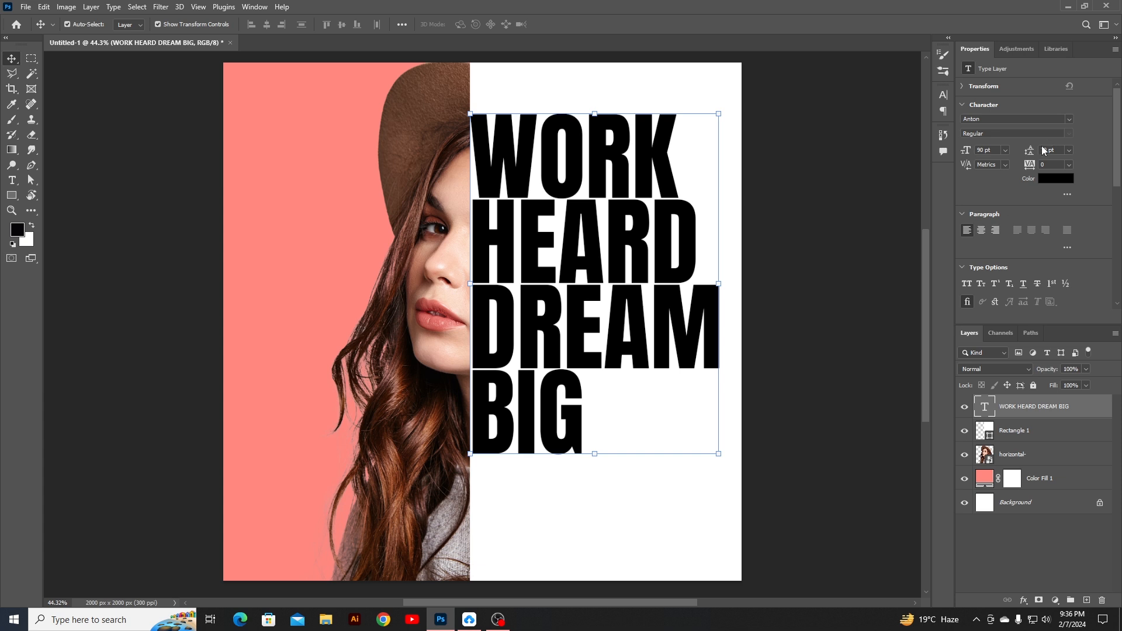
pyautogui.moveTo(1030, 154); pyautogui.dragTo(1032, 159)
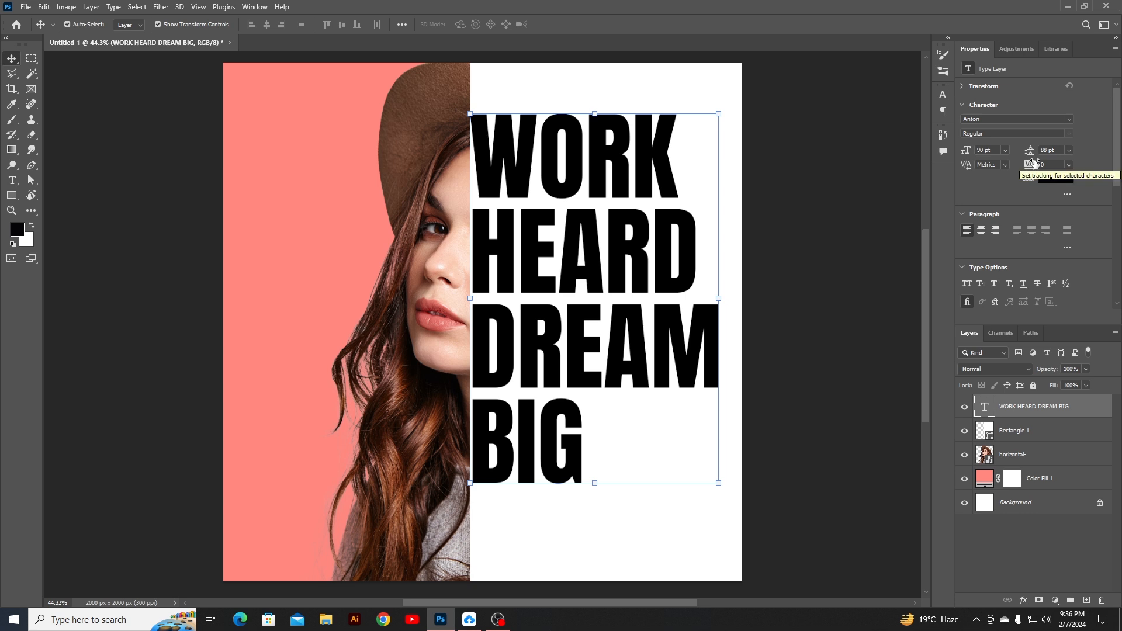
# Centre the text layer vertically on the canvas by aligning it with the Background layer.
pyautogui.keyDown('ctrl'); pyautogui.click(1041, 503); pyautogui.keyUp('ctrl')
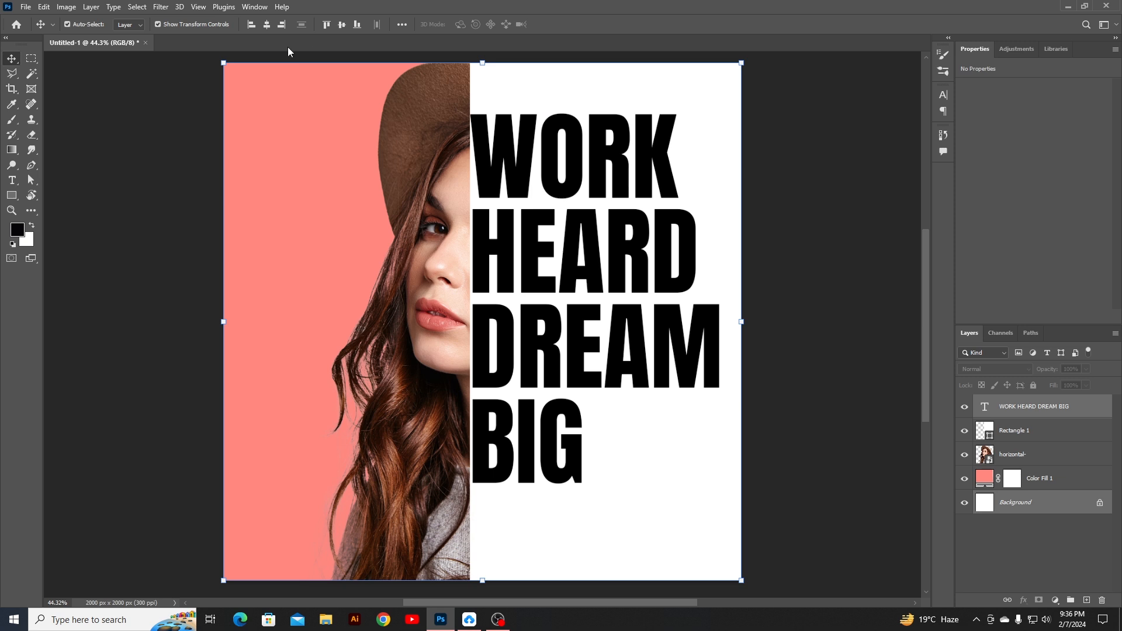
pyautogui.click(342, 24)
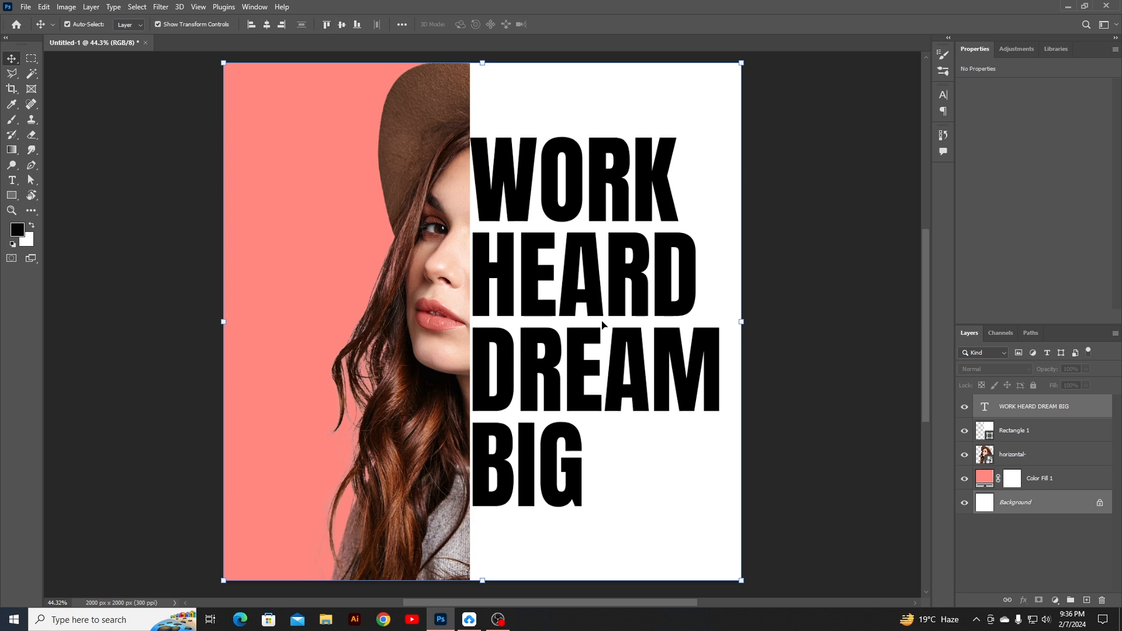
pyautogui.click(816, 369)
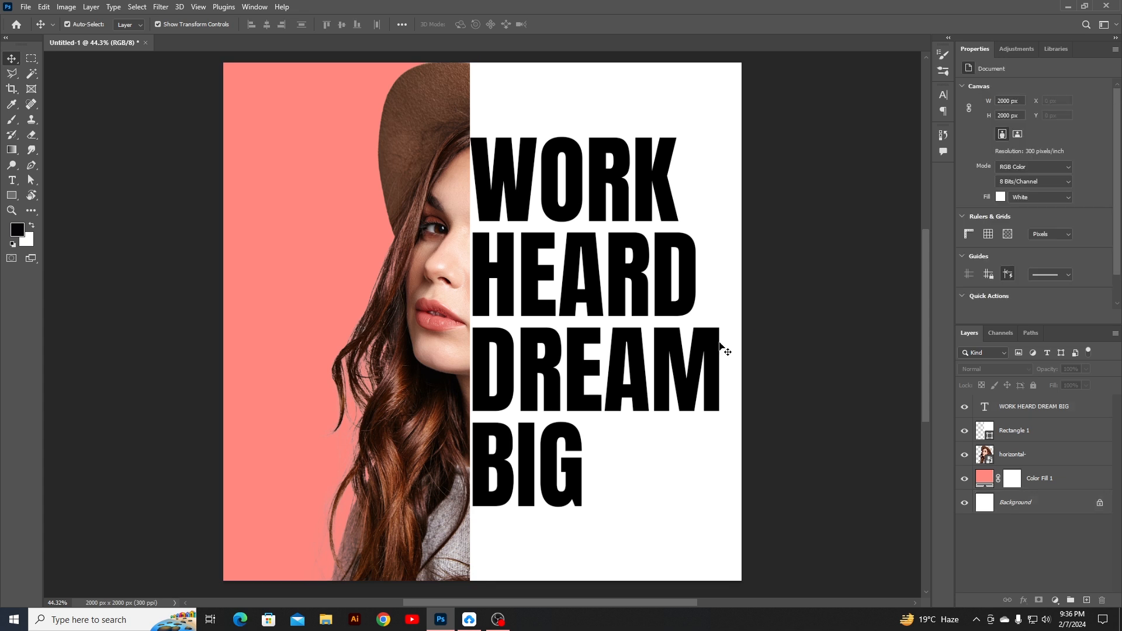
# Set the text layer's blending options to 0% fill opacity with a Shallow knockout.
pyautogui.click(633, 292)
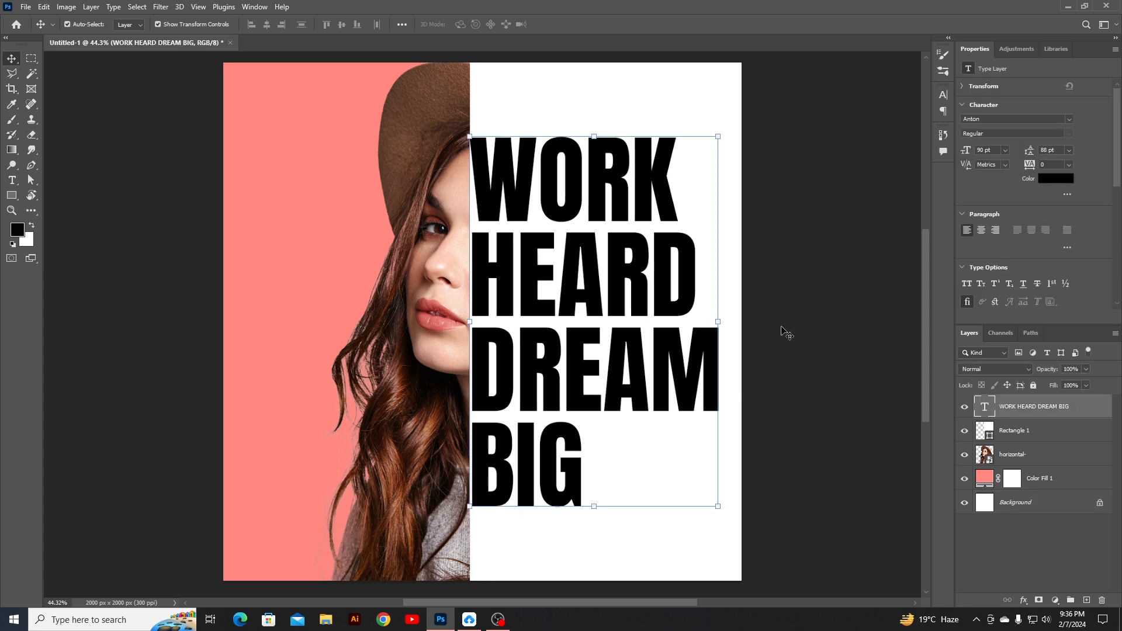
pyautogui.doubleClick(1081, 408)
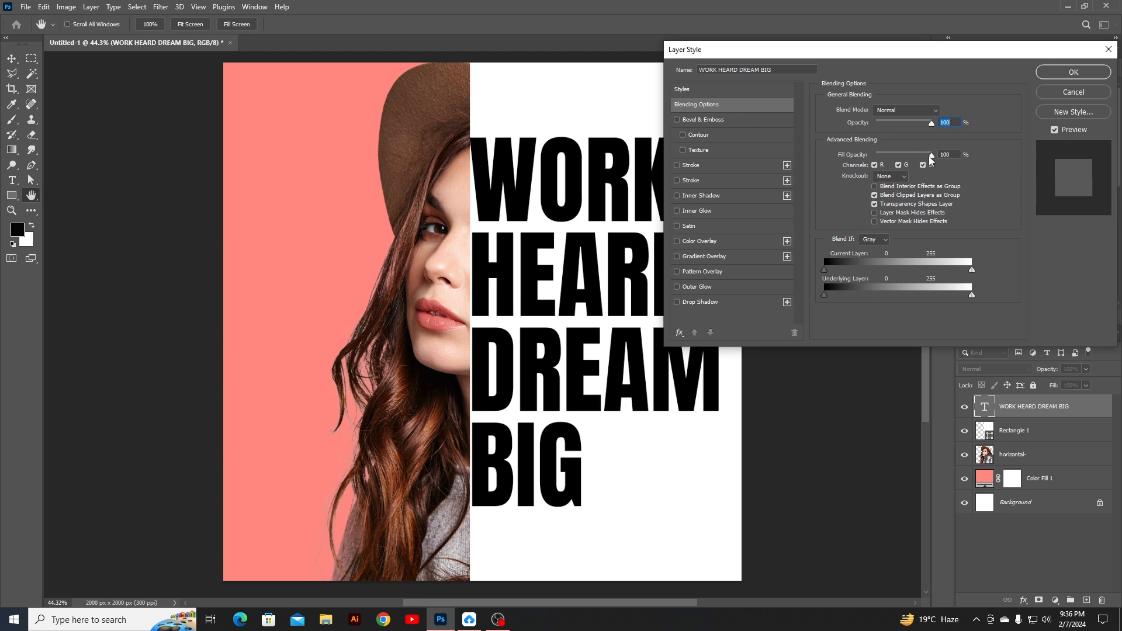
pyautogui.press('Tab')
pyautogui.moveTo(932, 157); pyautogui.dragTo(863, 170)
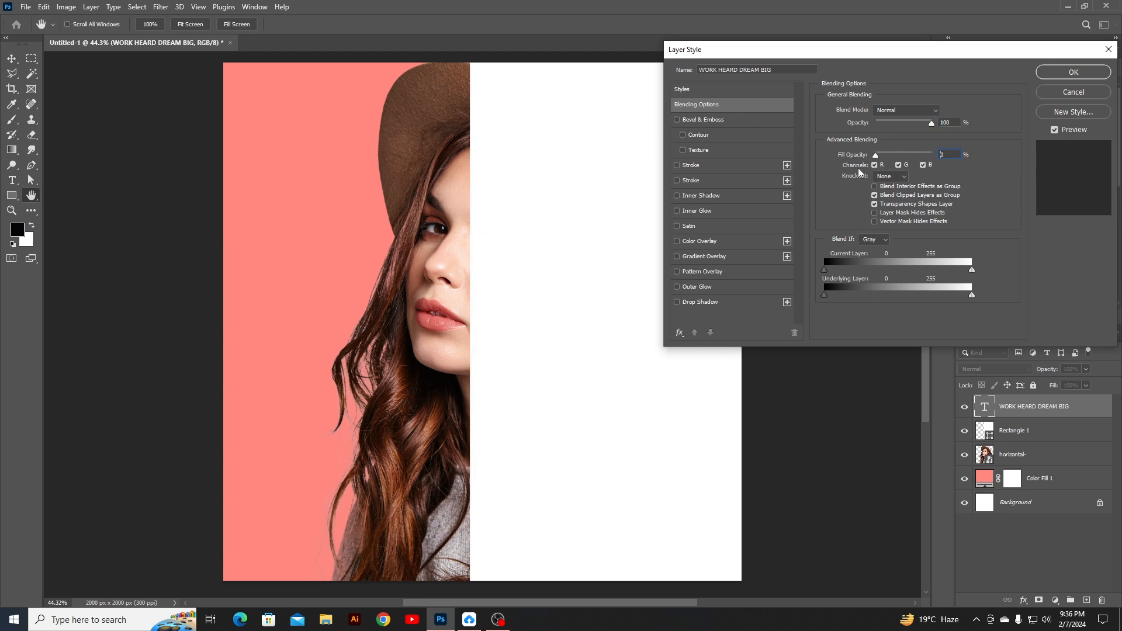
pyautogui.click(891, 178)
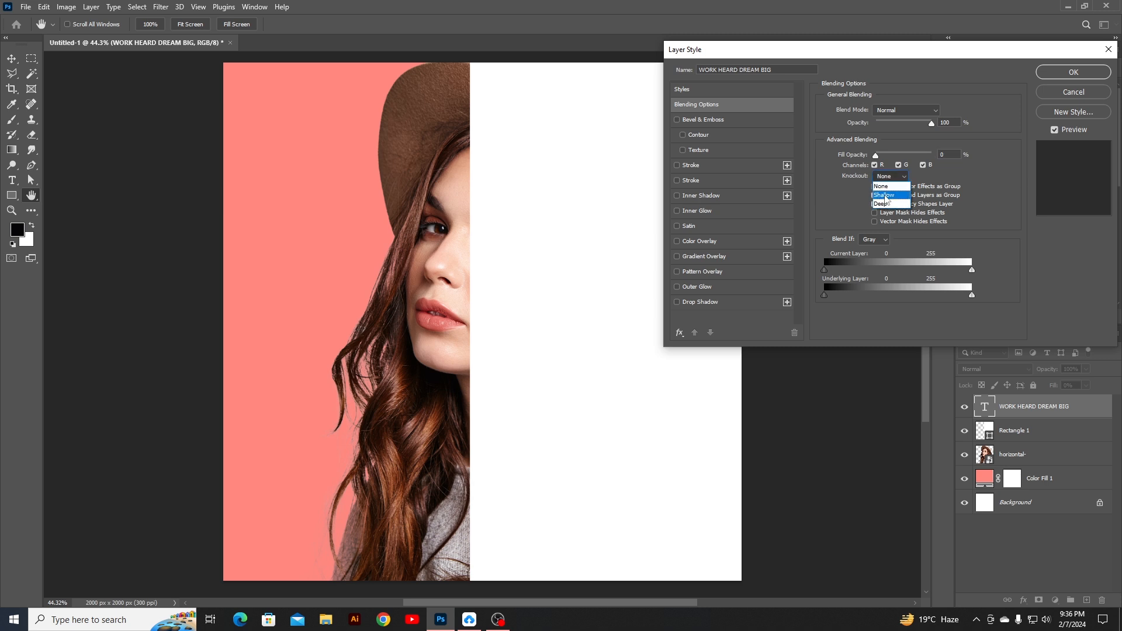
pyautogui.click(877, 196)
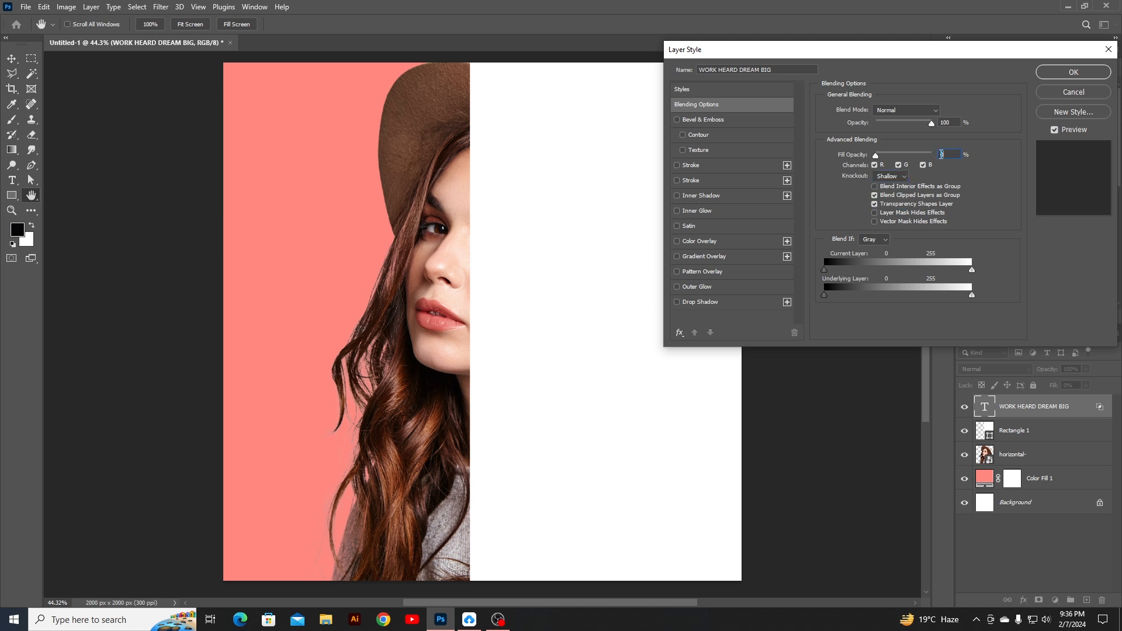
pyautogui.click(1068, 71)
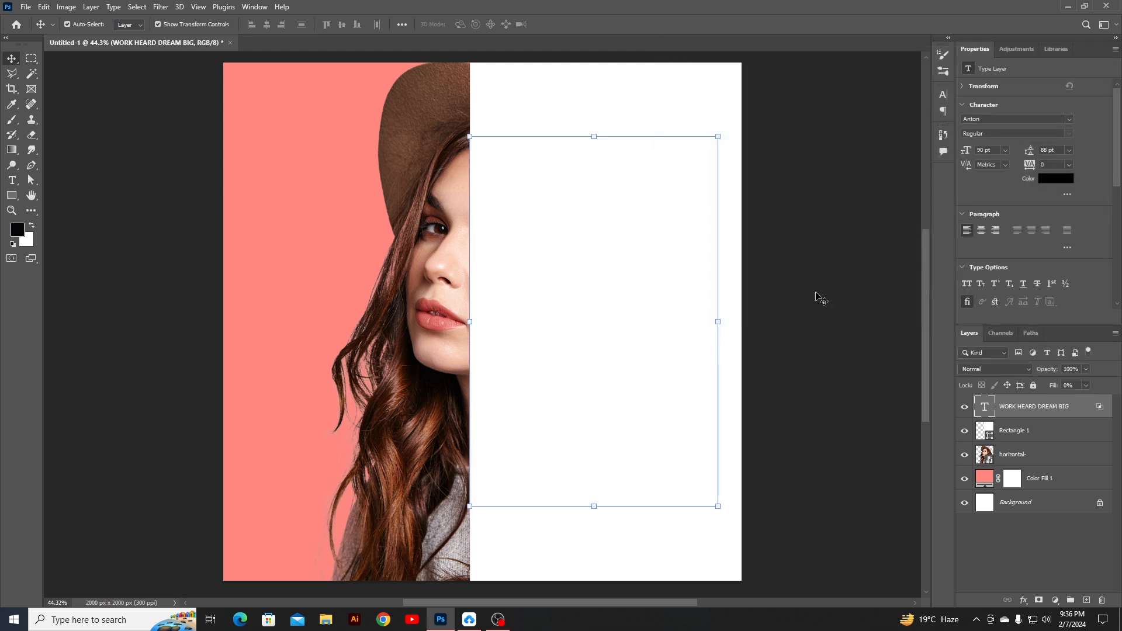
# Convert the text layer and the white rectangle together into one smart object so the letters cut through to the portrait.
pyautogui.press('shift')
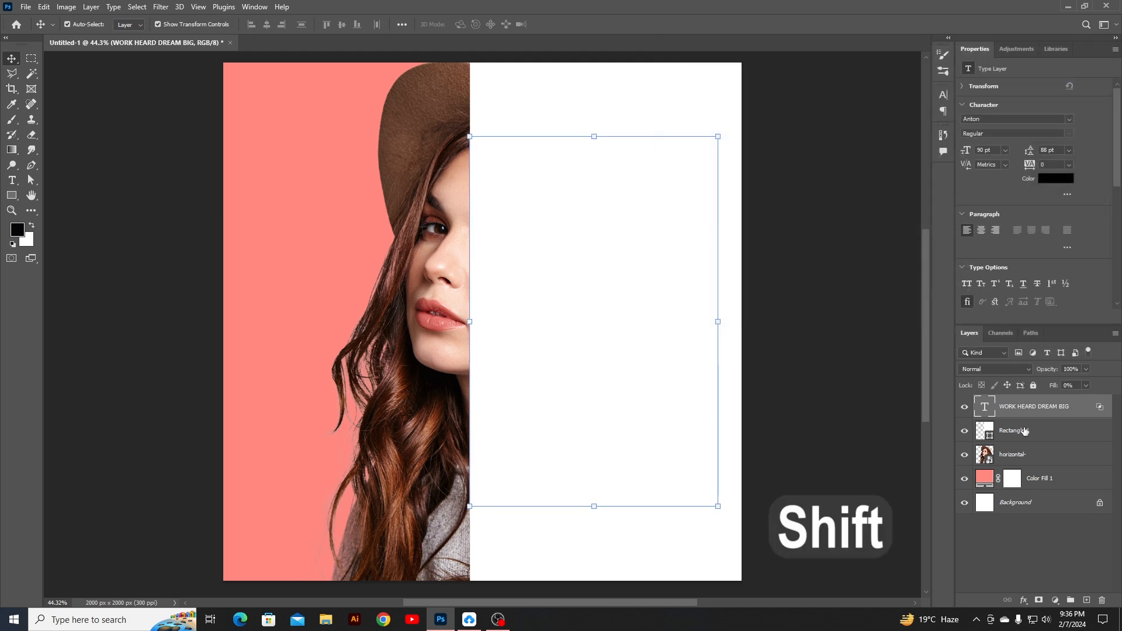
pyautogui.keyDown('shift'); pyautogui.click(1025, 430); pyautogui.keyUp('shift')
pyautogui.rightClick(1026, 431)
pyautogui.click(937, 224)
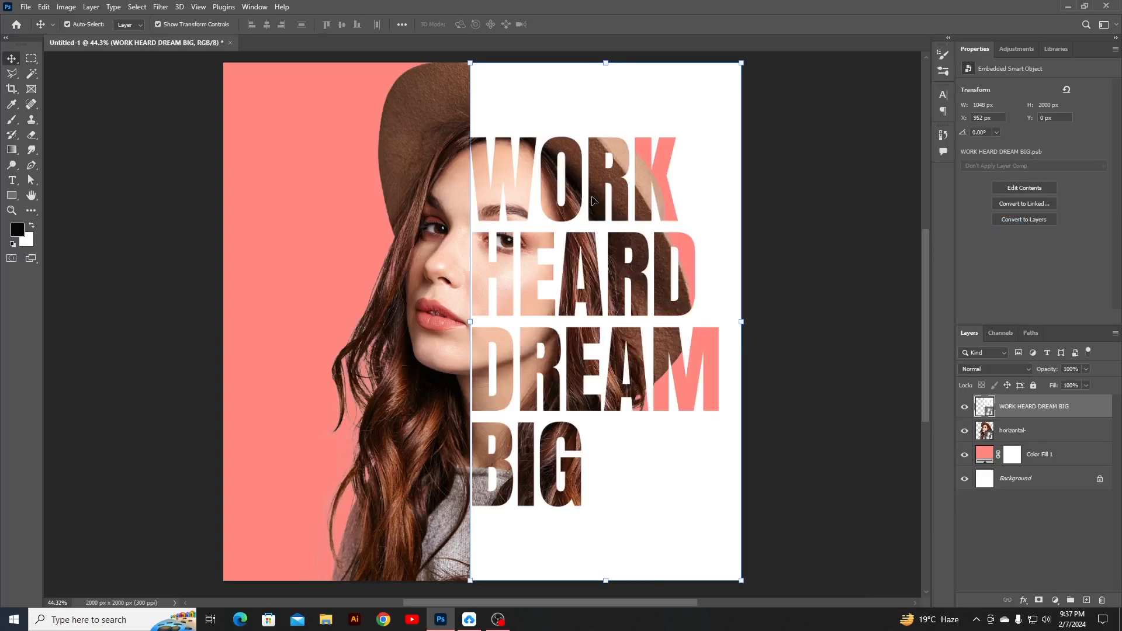
pyautogui.click(798, 366)
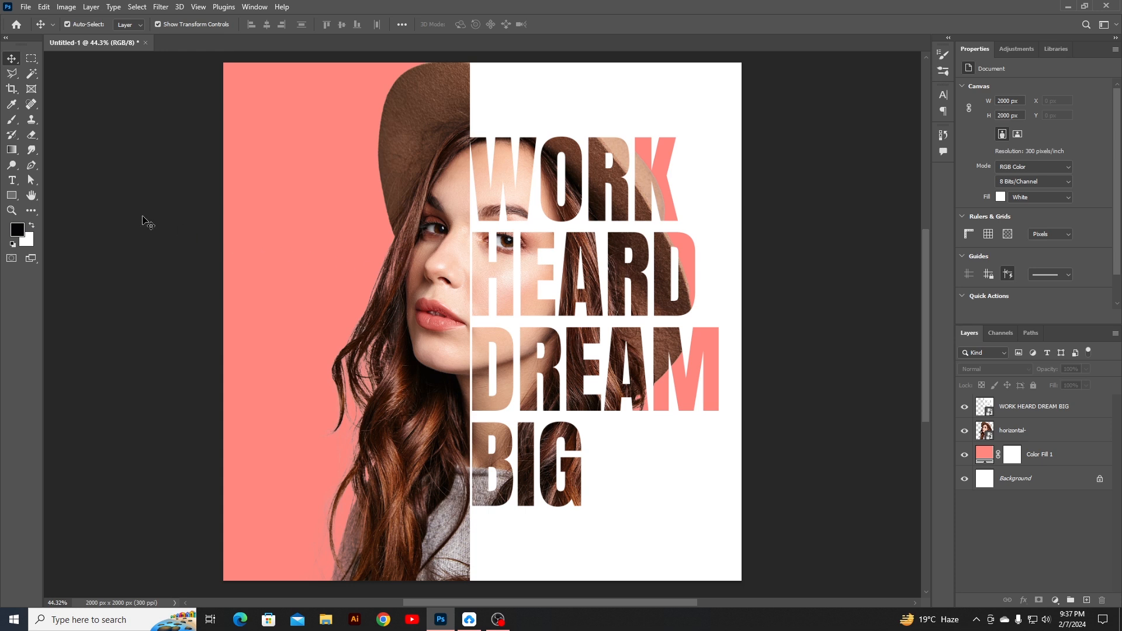
# Create a black 2000 by 2000 px rectangle on top of all layers and align it to cover the whole canvas.
pyautogui.click(12, 195)
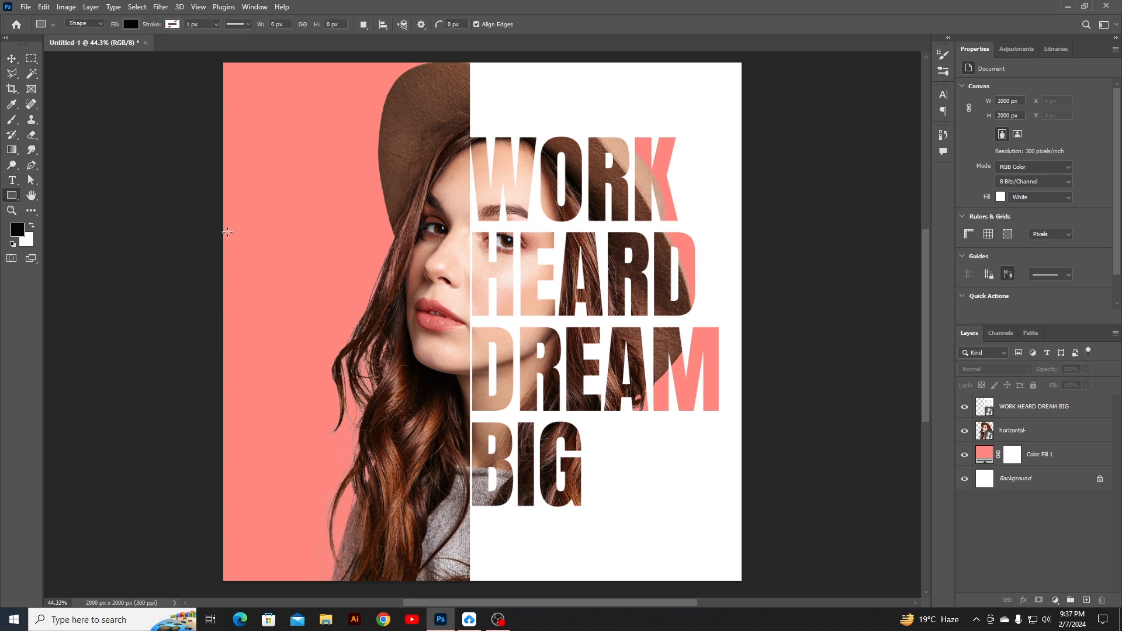
pyautogui.click(354, 247)
pyautogui.write('2000')
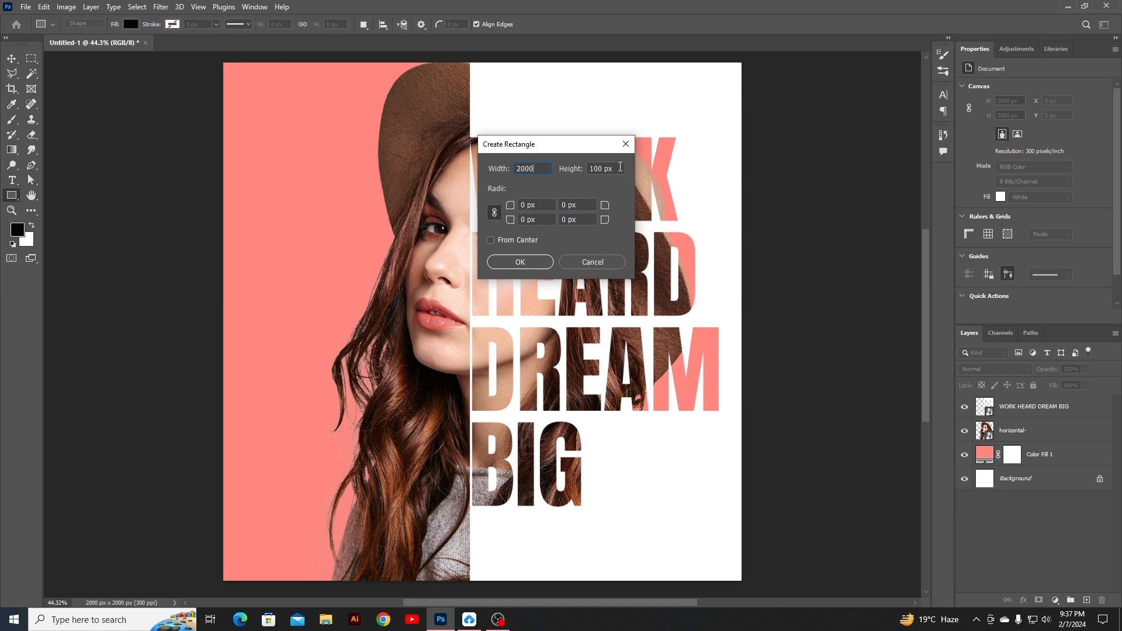
pyautogui.moveTo(616, 168); pyautogui.dragTo(586, 170)
pyautogui.write('2000')
pyautogui.click(520, 263)
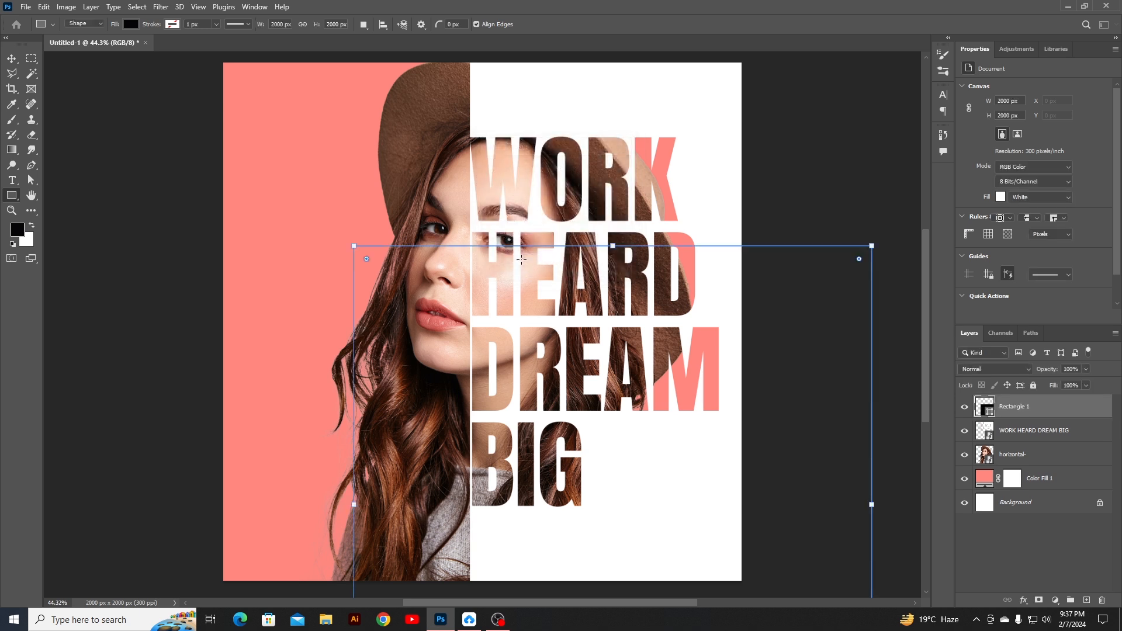
pyautogui.click(4, 59)
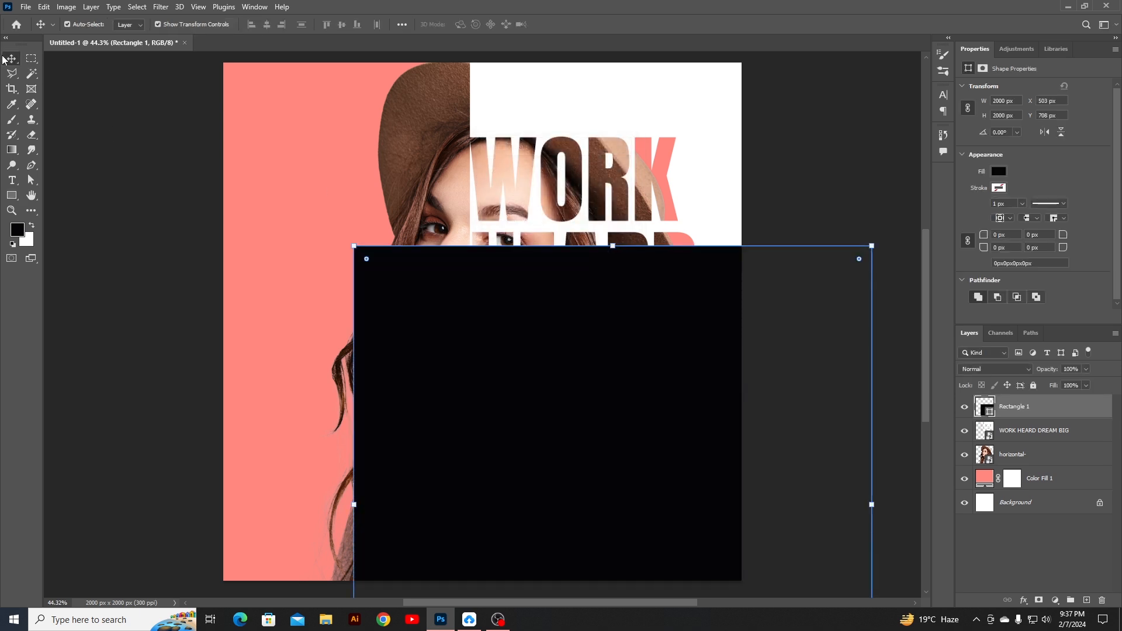
pyautogui.moveTo(485, 393); pyautogui.dragTo(358, 215)
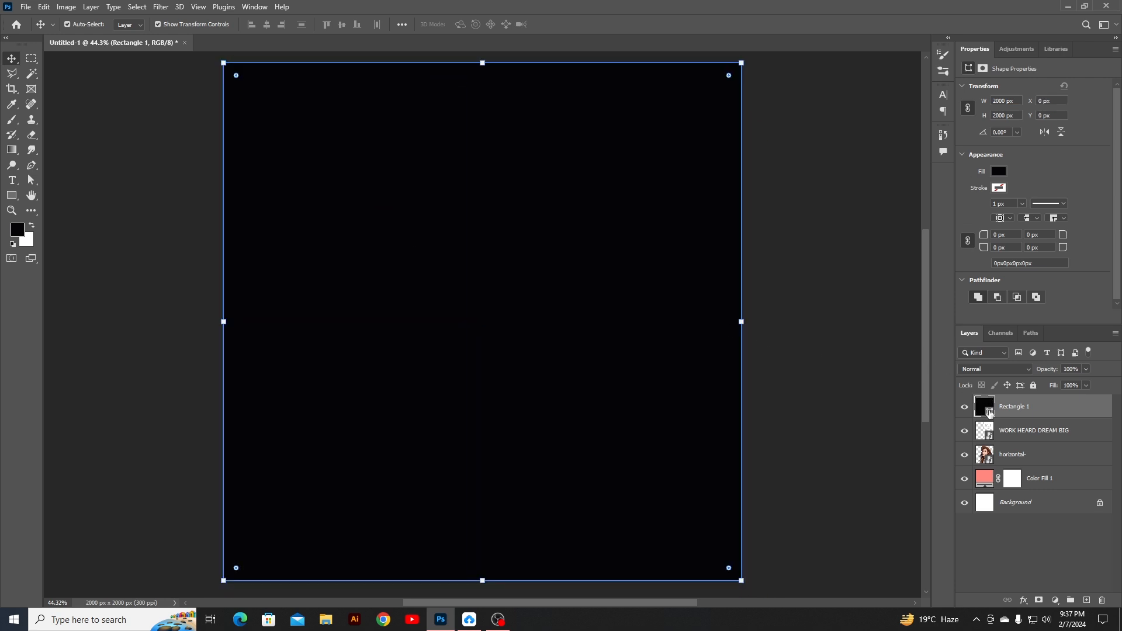
# Recolour the black full-canvas rectangle to white, #ffffff.
pyautogui.doubleClick(990, 412)
pyautogui.click(618, 107)
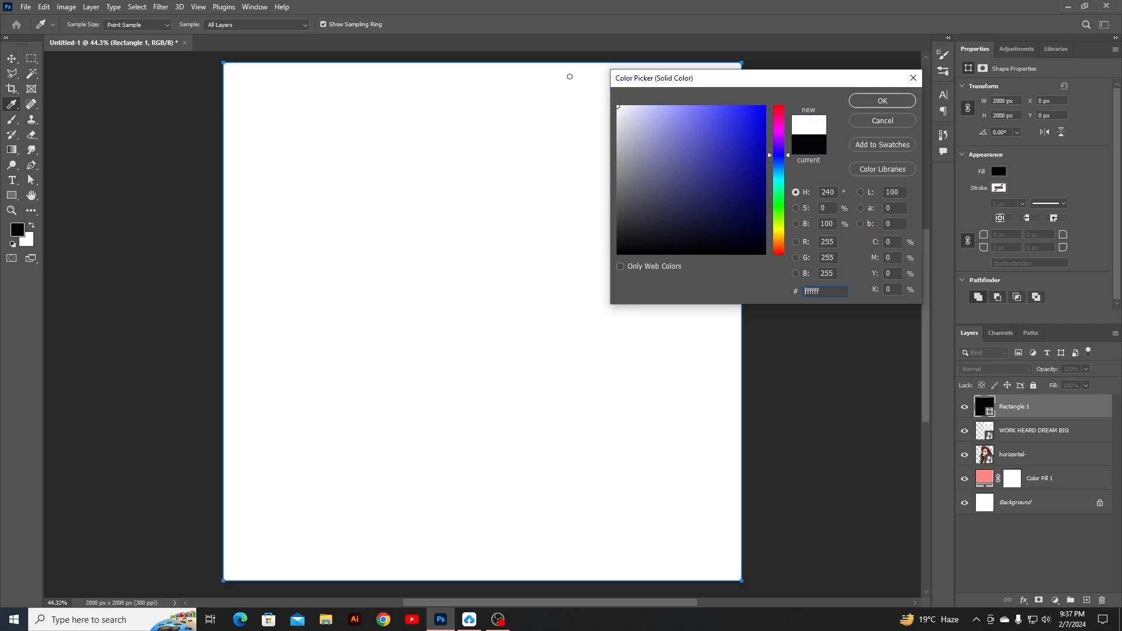
pyautogui.click(877, 103)
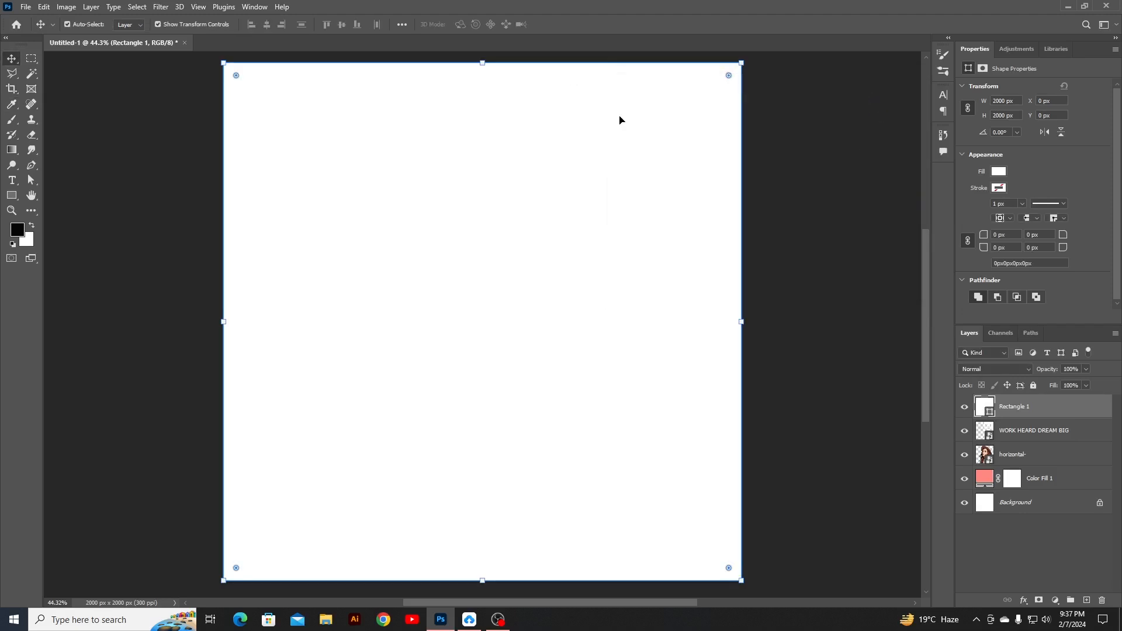
# Scale the full-canvas rectangle about its centre to 94.14% and remove its fill.
pyautogui.moveTo(484, 65); pyautogui.dragTo(484, 80)
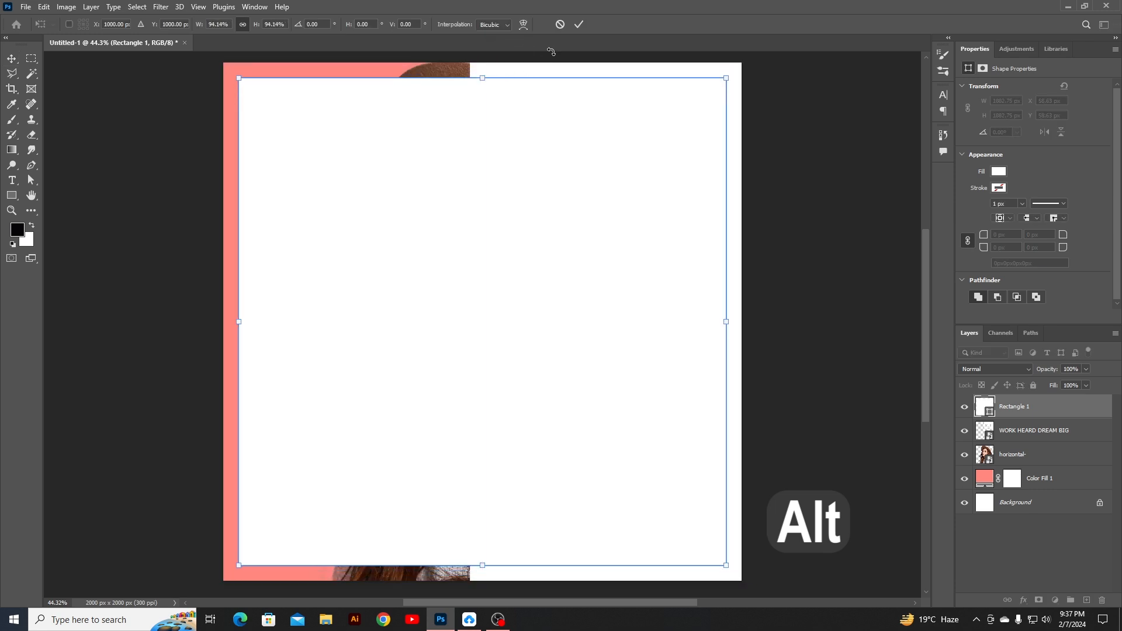
pyautogui.click(578, 25)
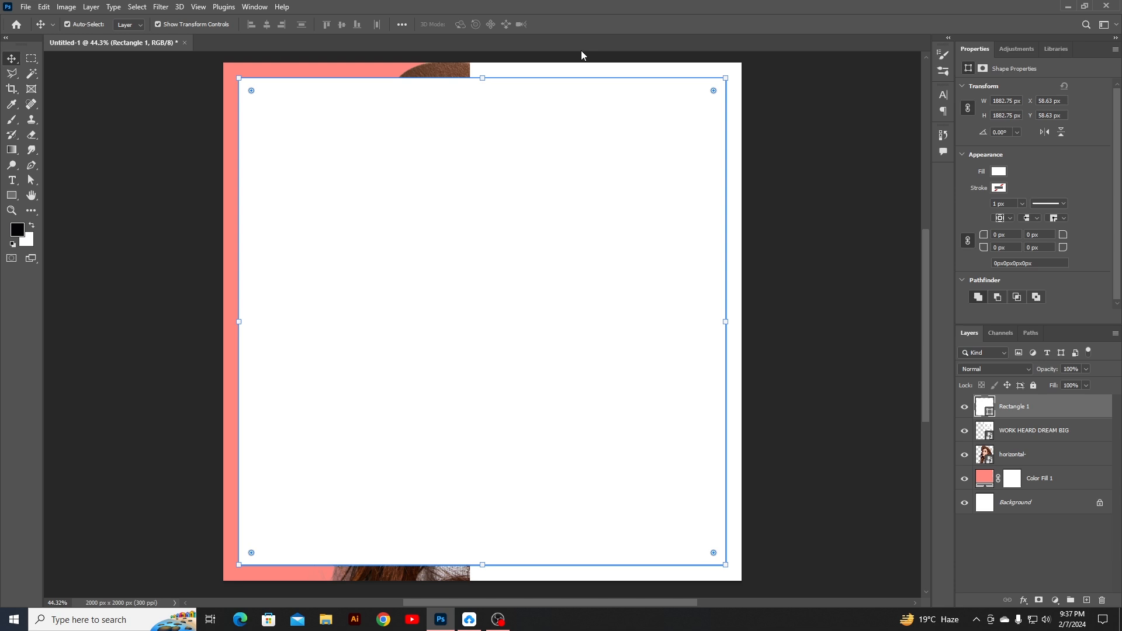
pyautogui.click(1000, 172)
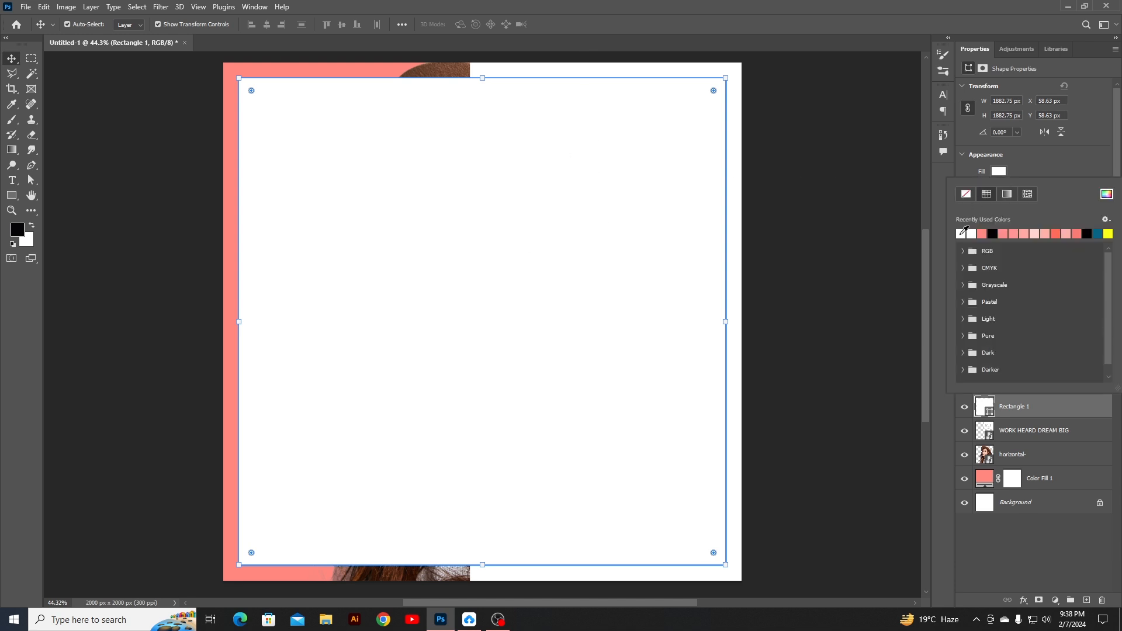
pyautogui.click(965, 197)
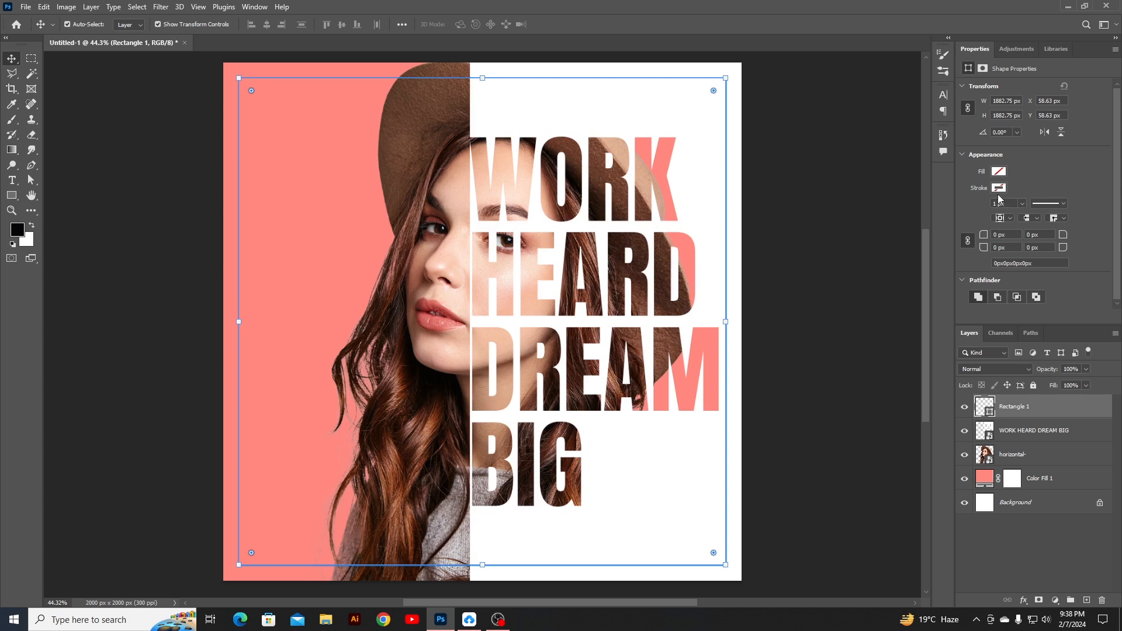
# Give the unfilled rectangle a solid white stroke 15 px wide.
pyautogui.click(999, 189)
pyautogui.click(965, 249)
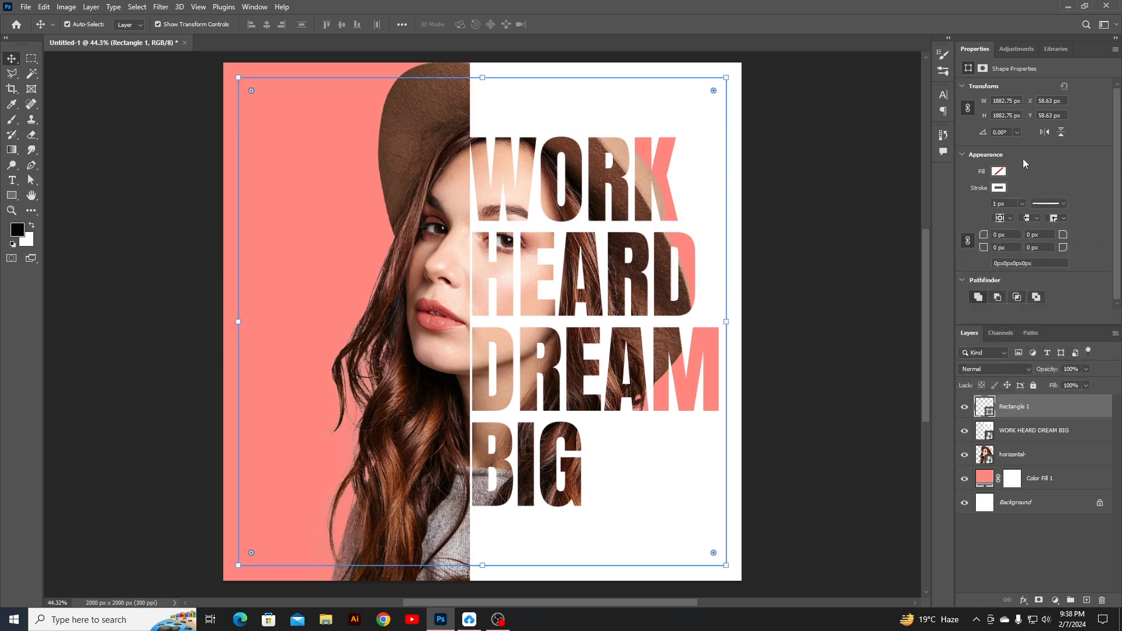
pyautogui.write('15')
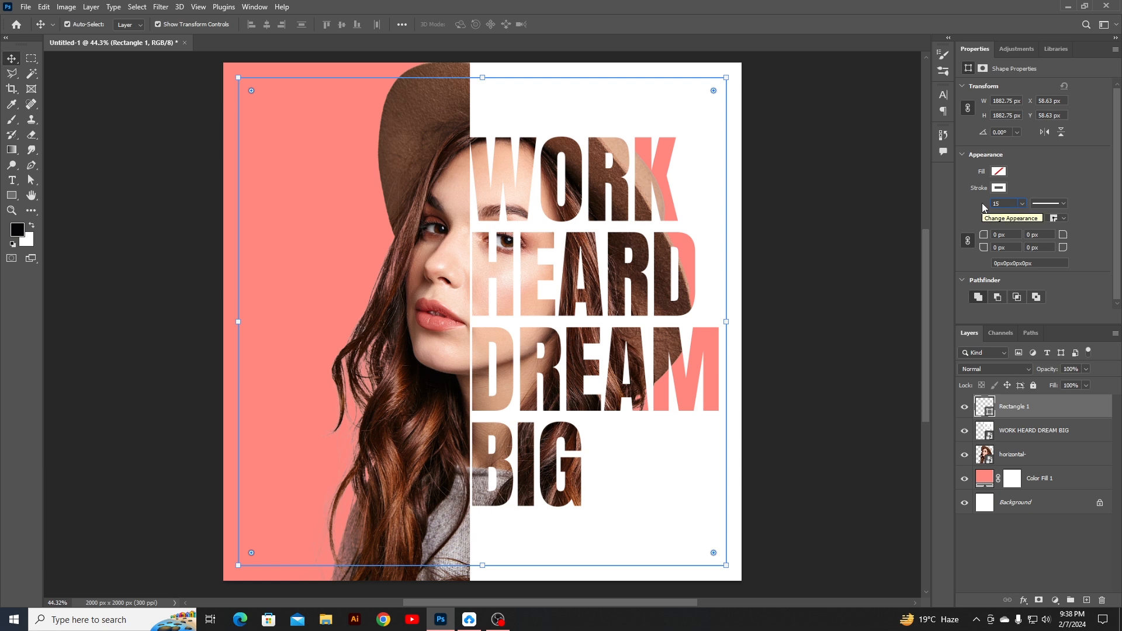
pyautogui.press('Return')
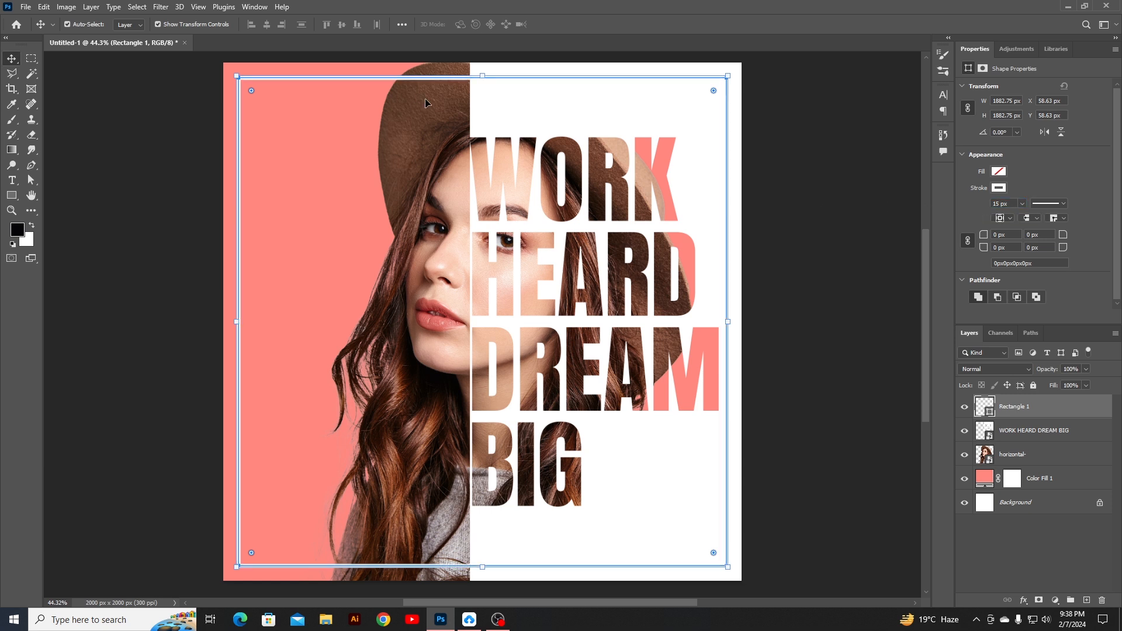
pyautogui.click(827, 292)
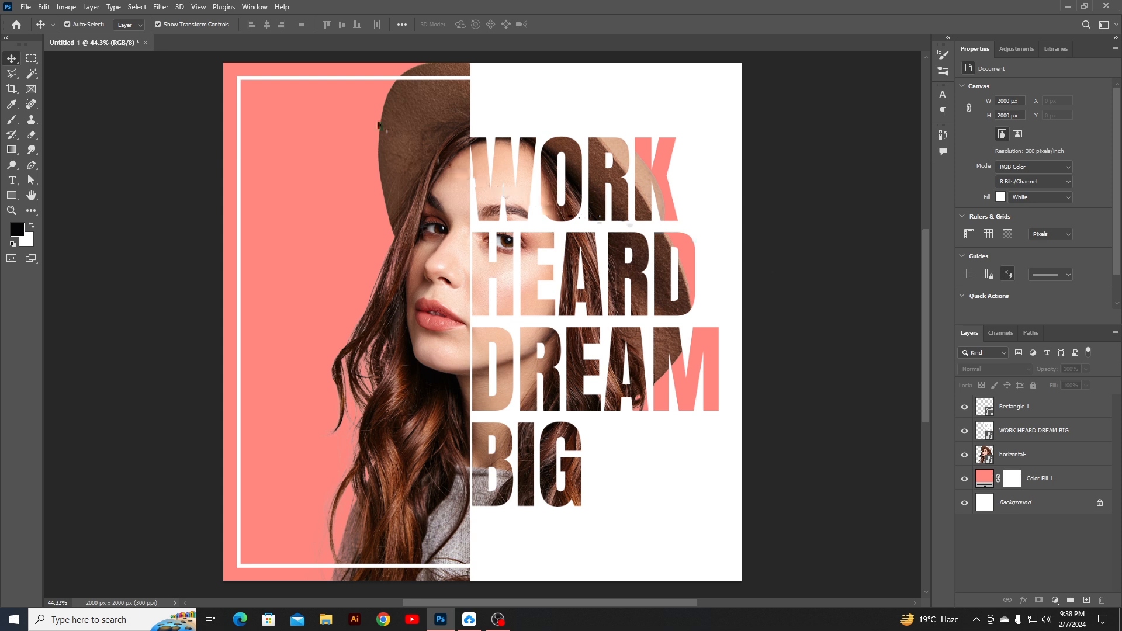
# Shrink the white frame slightly about its centre to 98.81%.
pyautogui.click(363, 79)
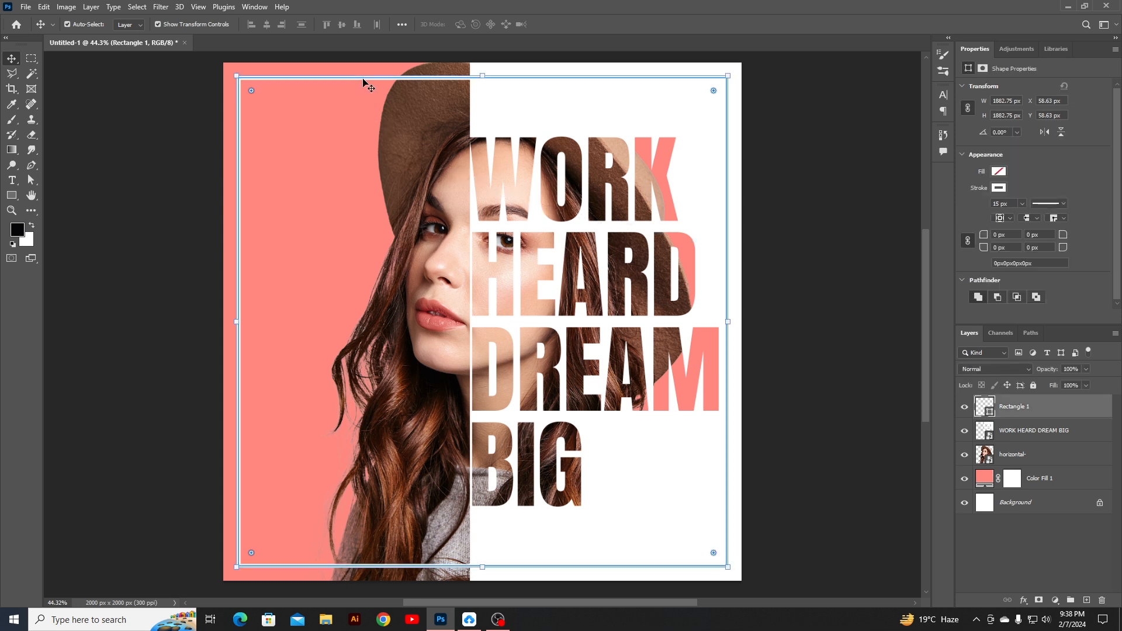
pyautogui.click(483, 74)
pyautogui.moveTo(484, 76); pyautogui.dragTo(484, 77)
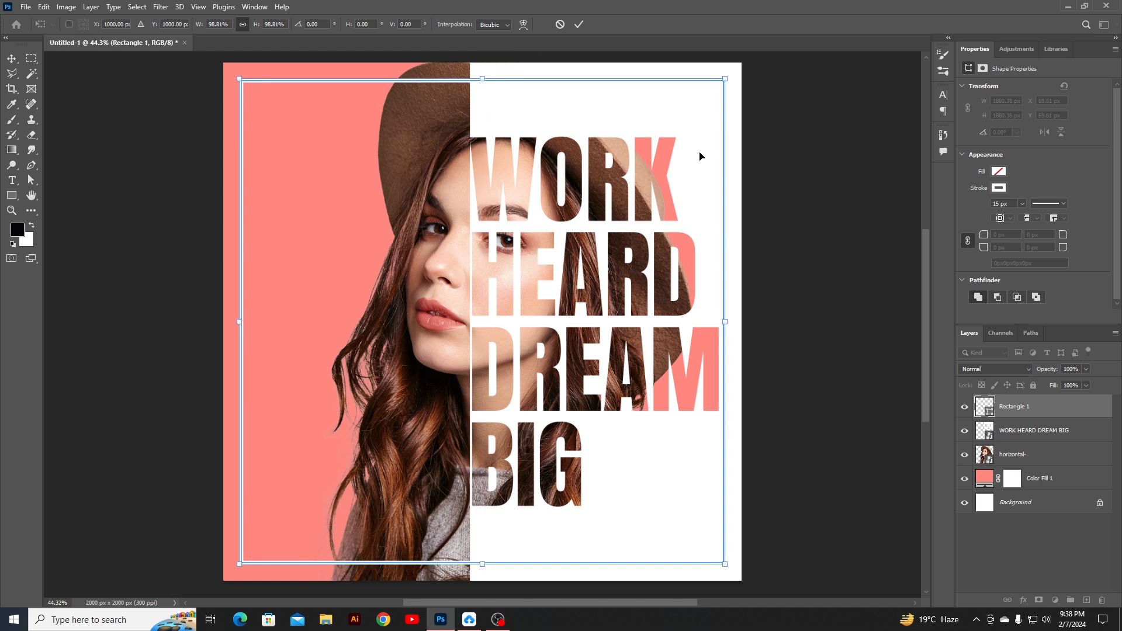
pyautogui.click(578, 24)
pyautogui.click(792, 188)
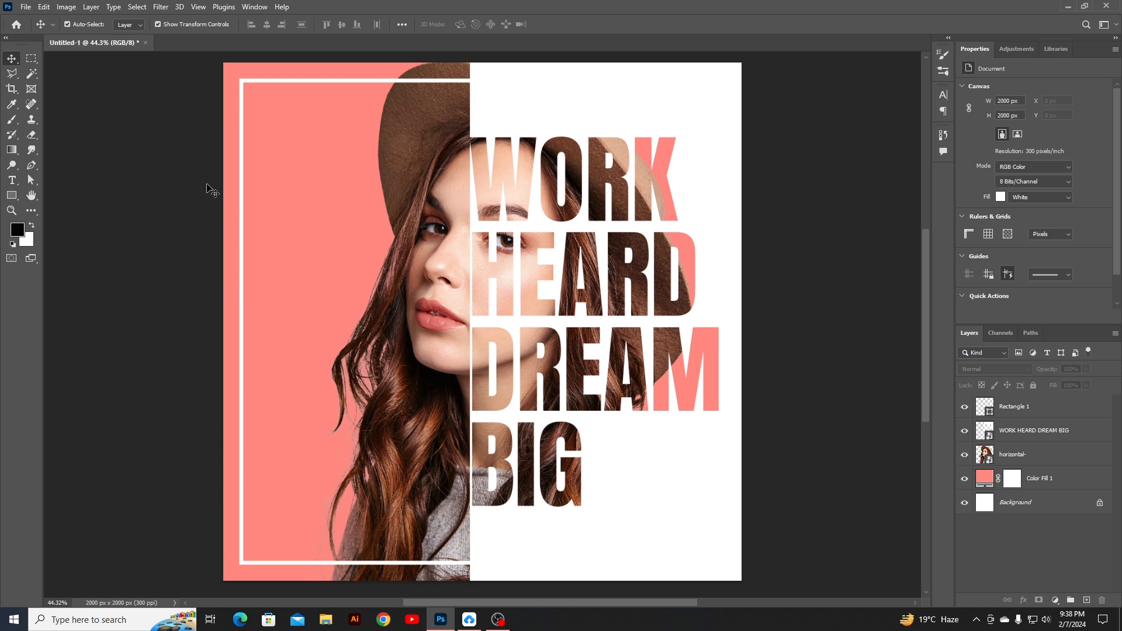
# Draw a black circle about 506 px in diameter over the coral area beside the woman's face.
pyautogui.moveTo(11, 195); pyautogui.dragTo(44, 209)
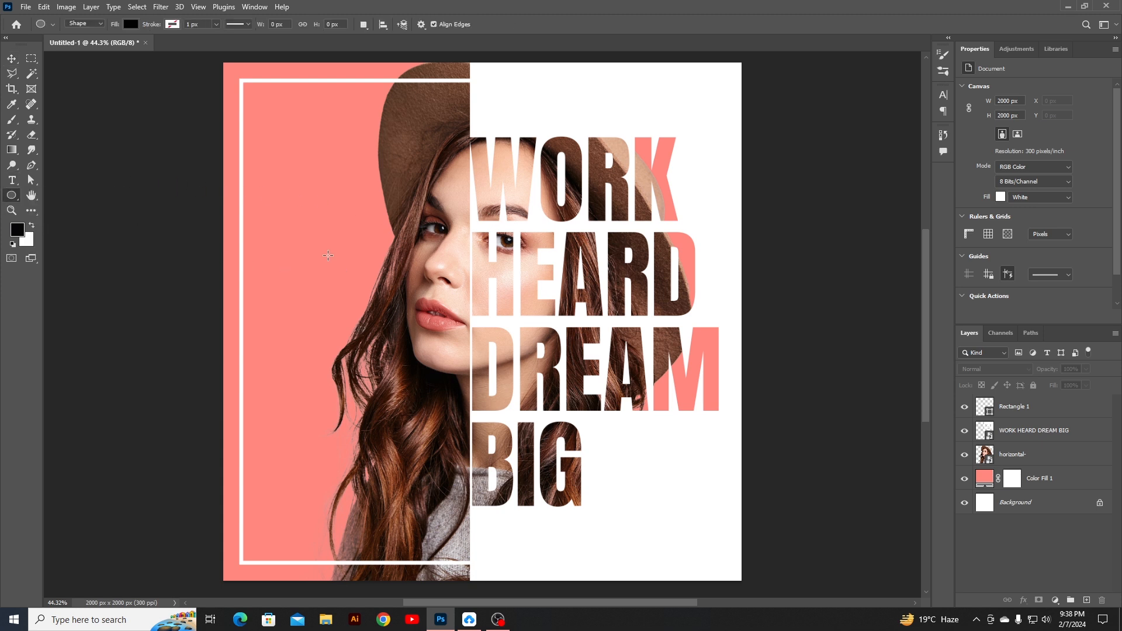
pyautogui.moveTo(328, 256); pyautogui.dragTo(393, 320)
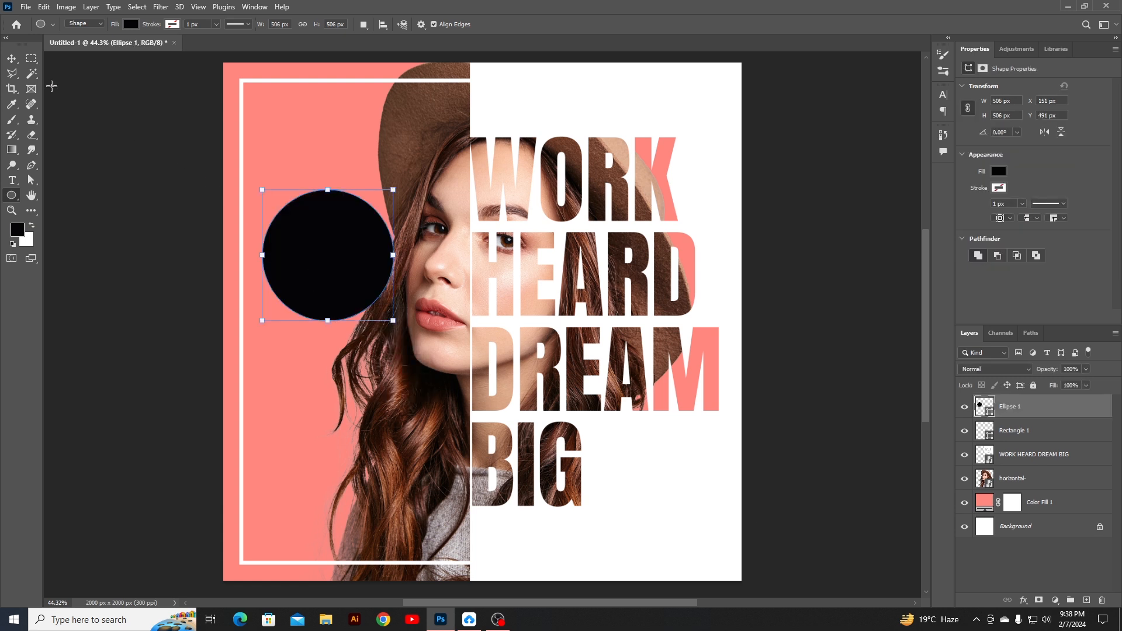
pyautogui.click(16, 61)
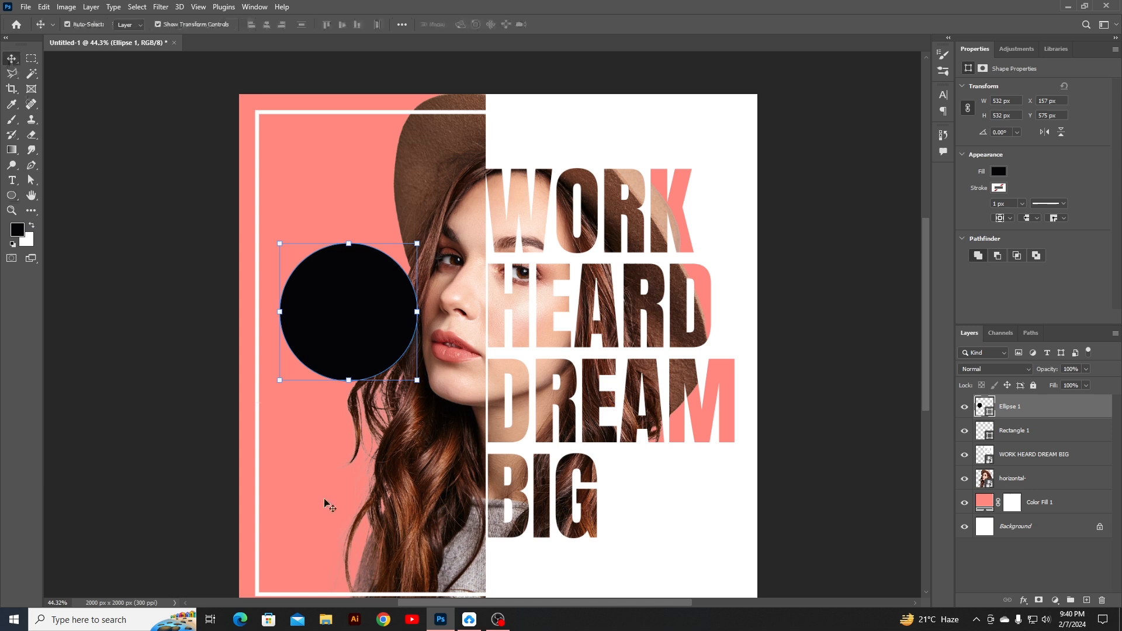
# Move the black circle onto the poster's lower-left corner and scale it about its centre to 111.87%.
pyautogui.moveTo(328, 501); pyautogui.dragTo(345, 424)
pyautogui.moveTo(357, 264); pyautogui.dragTo(266, 555)
pyautogui.moveTo(337, 449); pyautogui.dragTo(353, 432)
pyautogui.moveTo(312, 490); pyautogui.dragTo(303, 508)
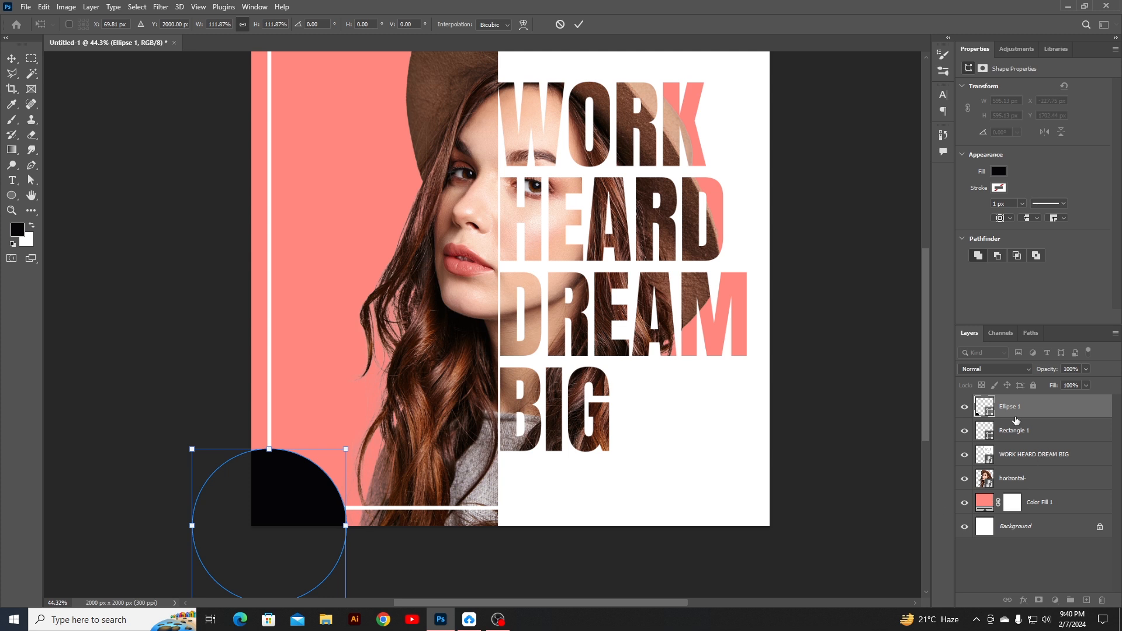
# Recolour the corner circle bright red, #ff463b, and place its layer directly beneath the white frame's layer.
pyautogui.doubleClick(992, 412)
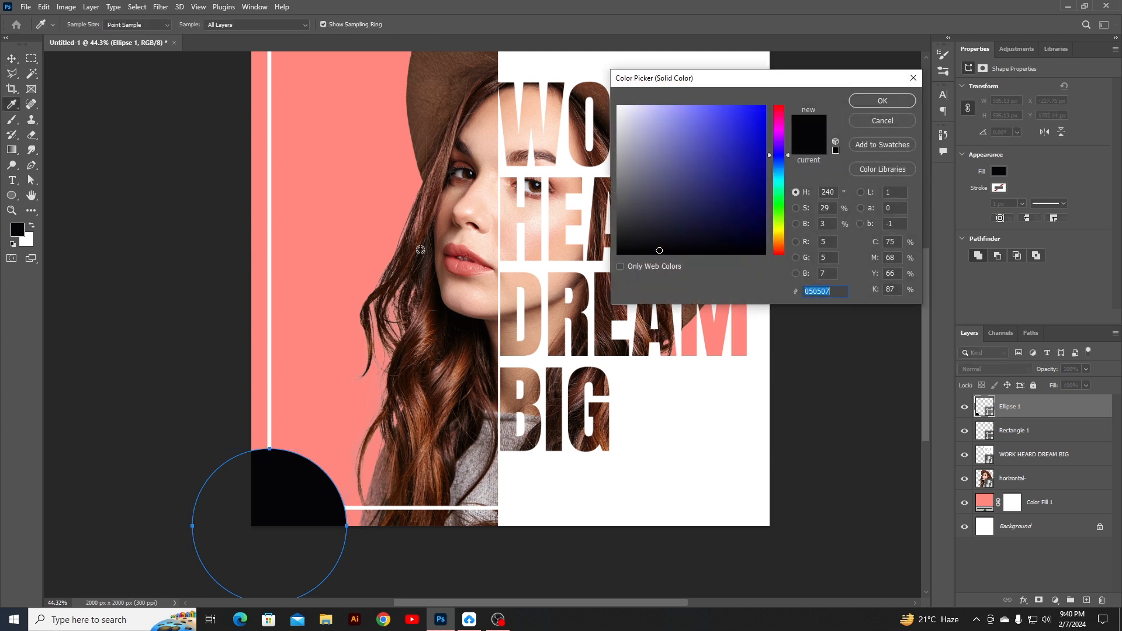
pyautogui.click(466, 270)
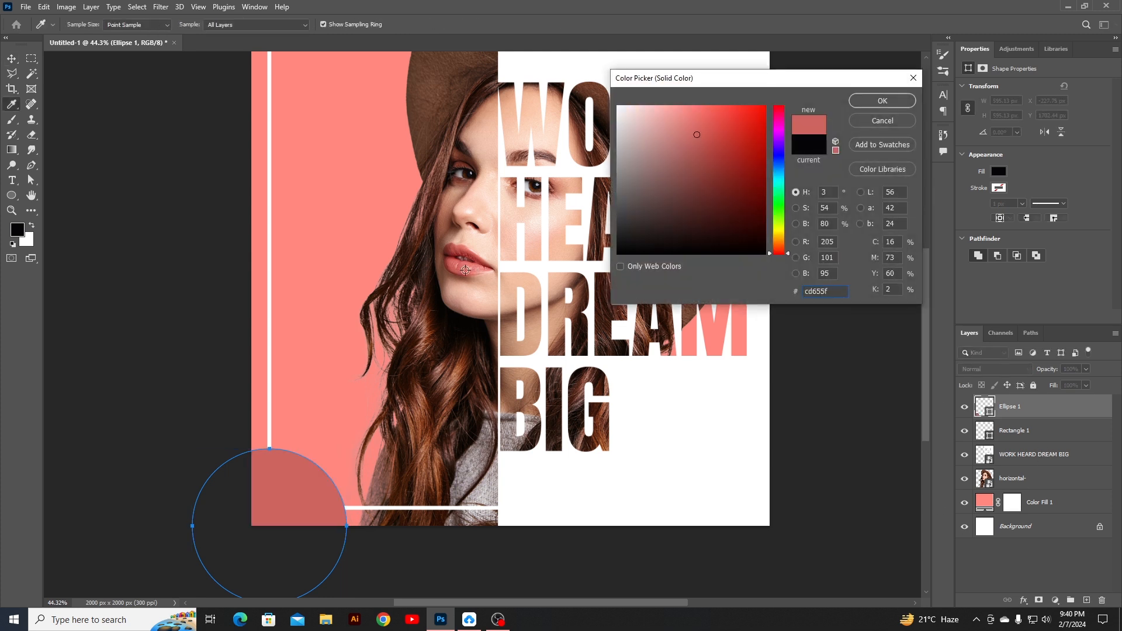
pyautogui.moveTo(705, 108); pyautogui.dragTo(731, 85)
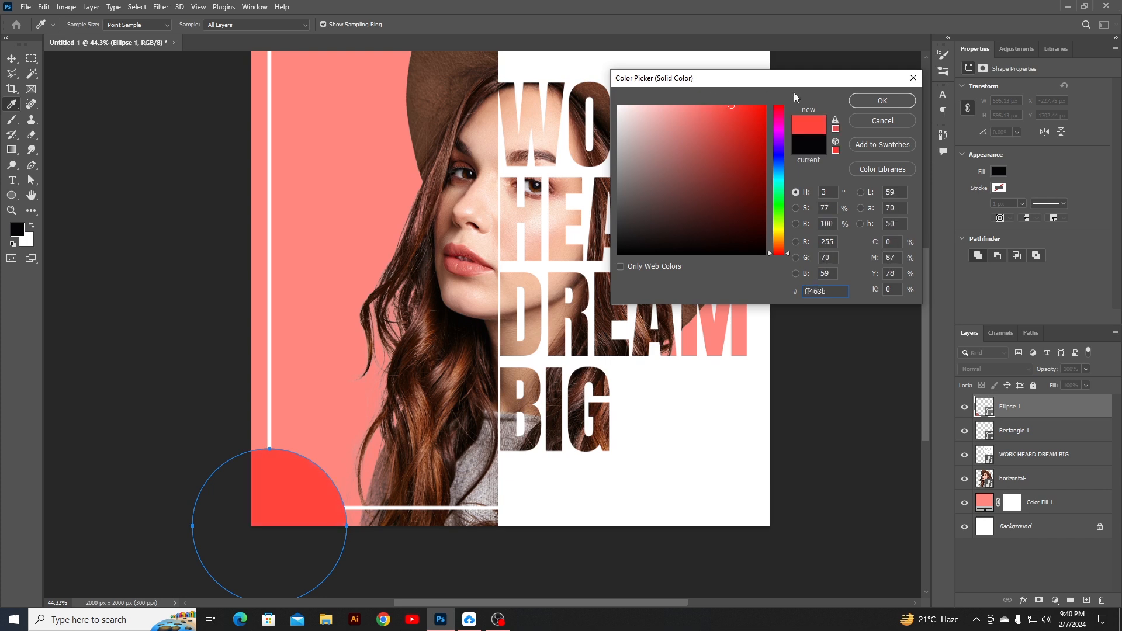
pyautogui.click(878, 102)
pyautogui.moveTo(1028, 413); pyautogui.dragTo(1029, 443)
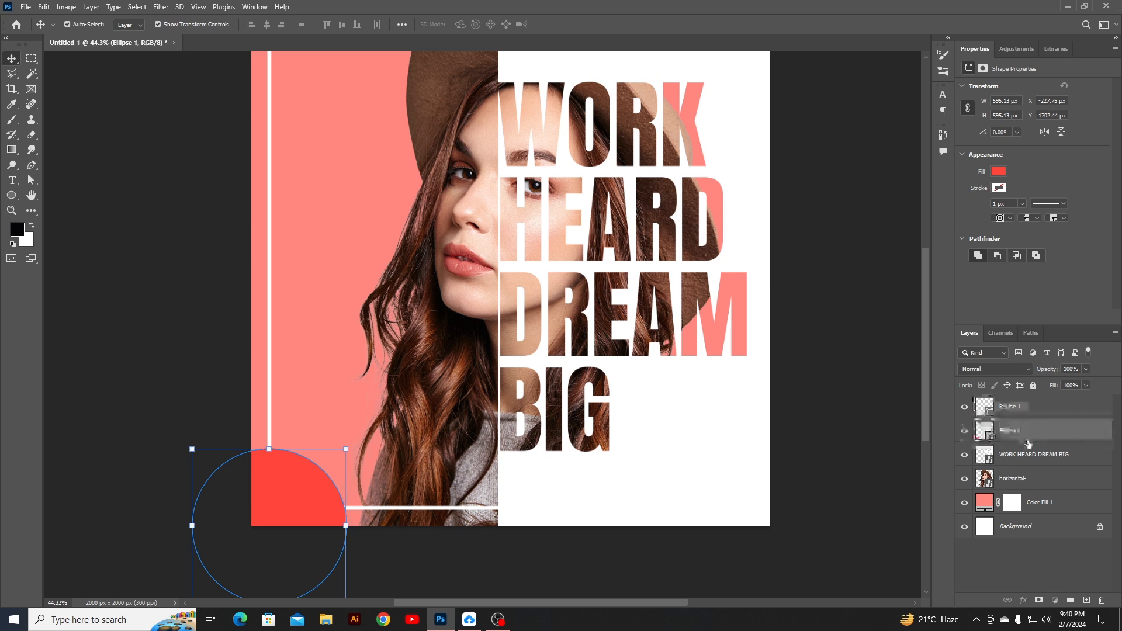
pyautogui.click(409, 533)
# Duplicate the red circle and place the copy on the poster's upper-right corner.
pyautogui.moveTo(375, 411); pyautogui.dragTo(359, 478)
pyautogui.click(273, 554)
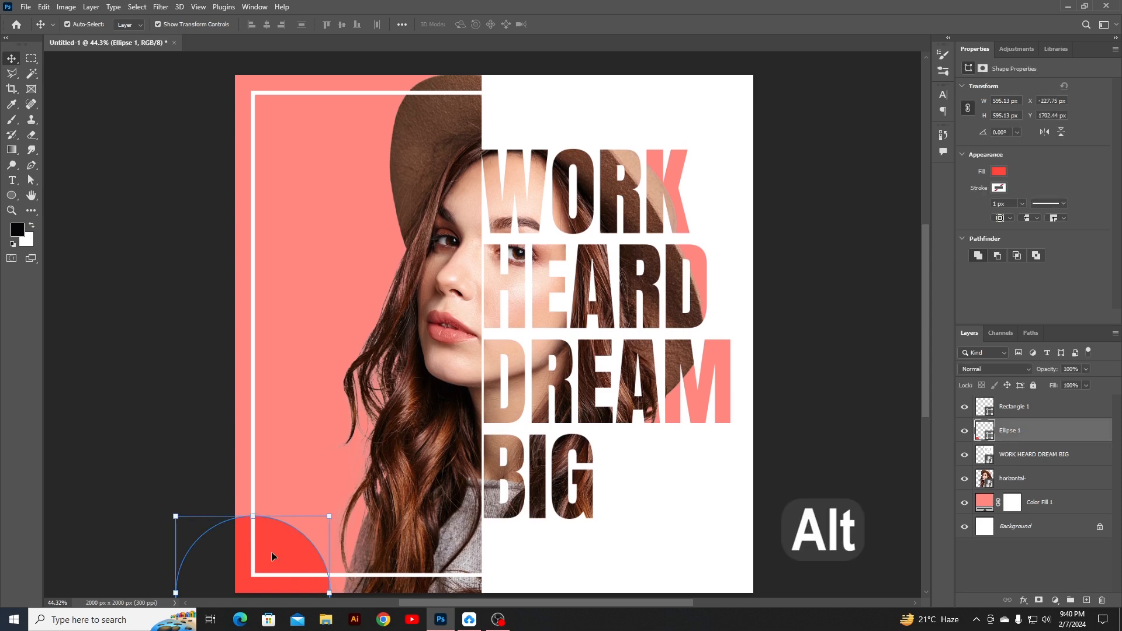
pyautogui.moveTo(273, 556); pyautogui.dragTo(722, 152)
pyautogui.click(769, 318)
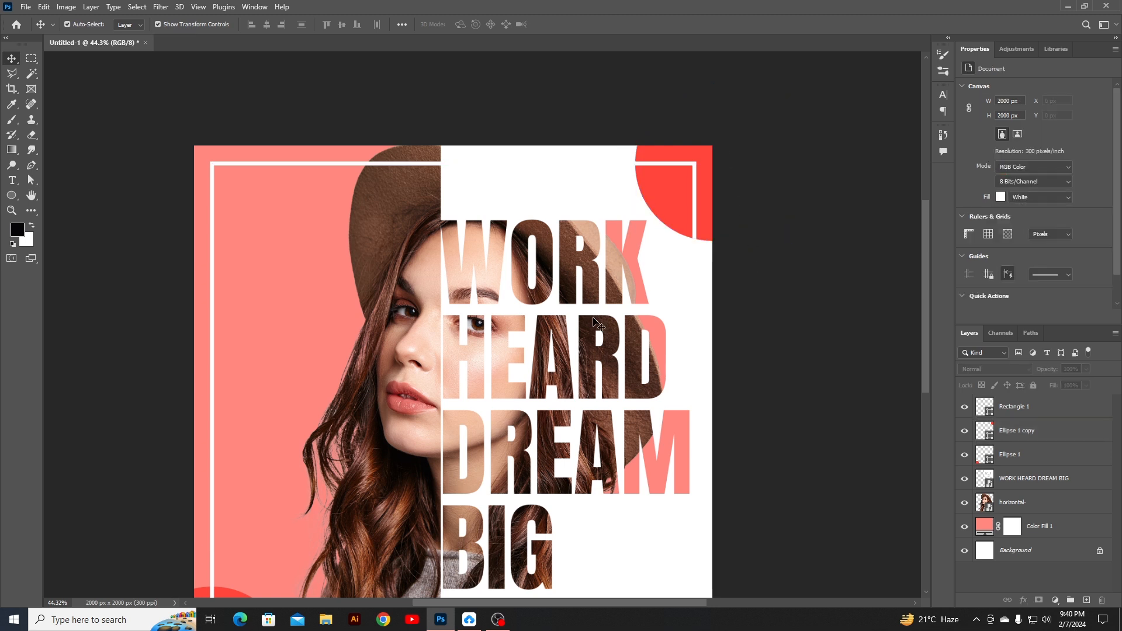
pyautogui.moveTo(565, 309); pyautogui.dragTo(630, 216)
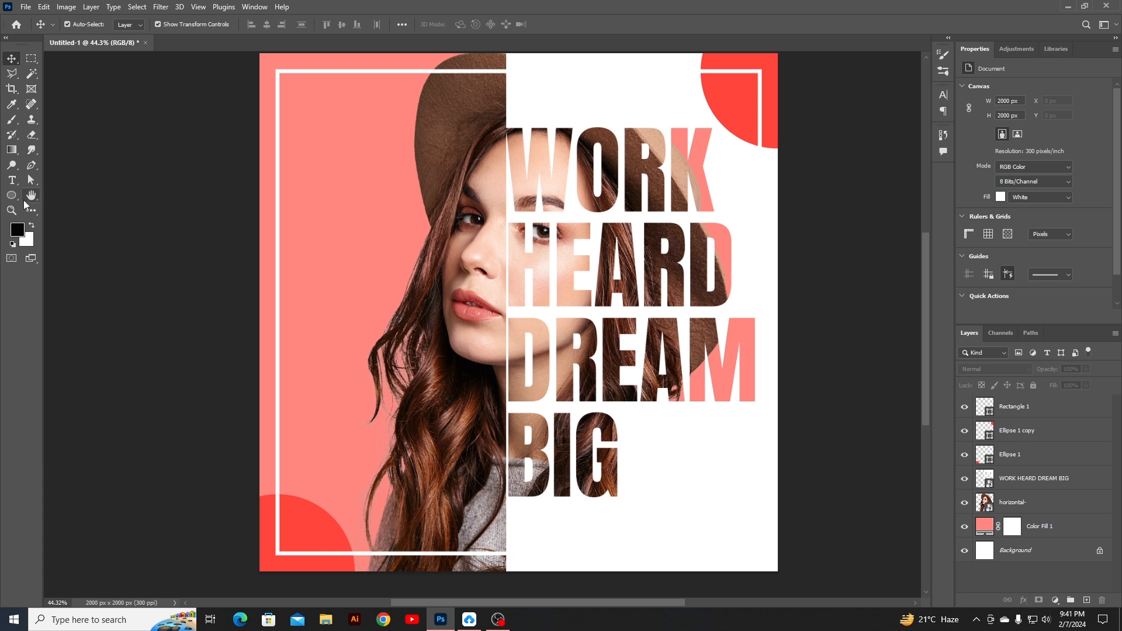
# Add a two-line text layer reading COVER TUTORIAL in Anton Regular, 90 pt.
pyautogui.click(12, 180)
pyautogui.click(373, 202)
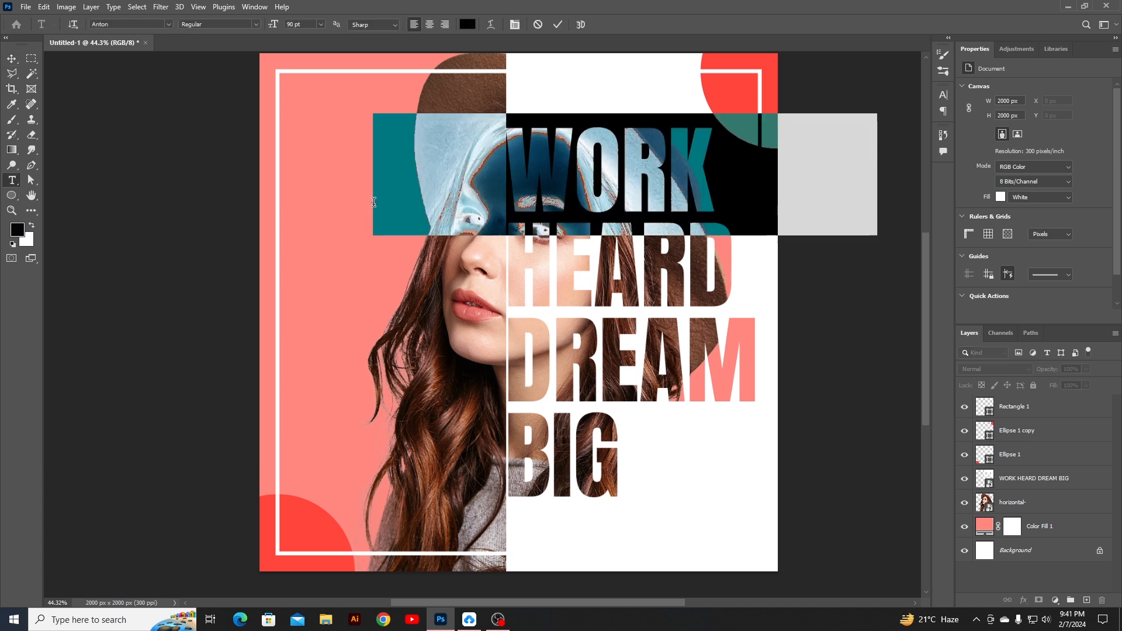
pyautogui.write('CO')
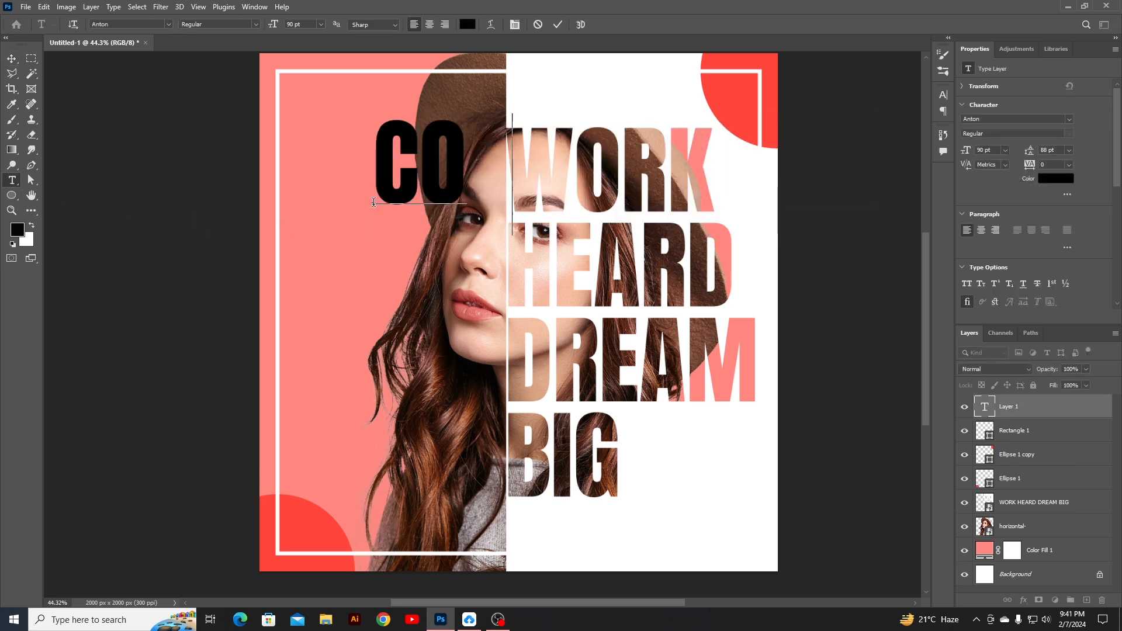
pyautogui.write('VER')
pyautogui.press('Return')
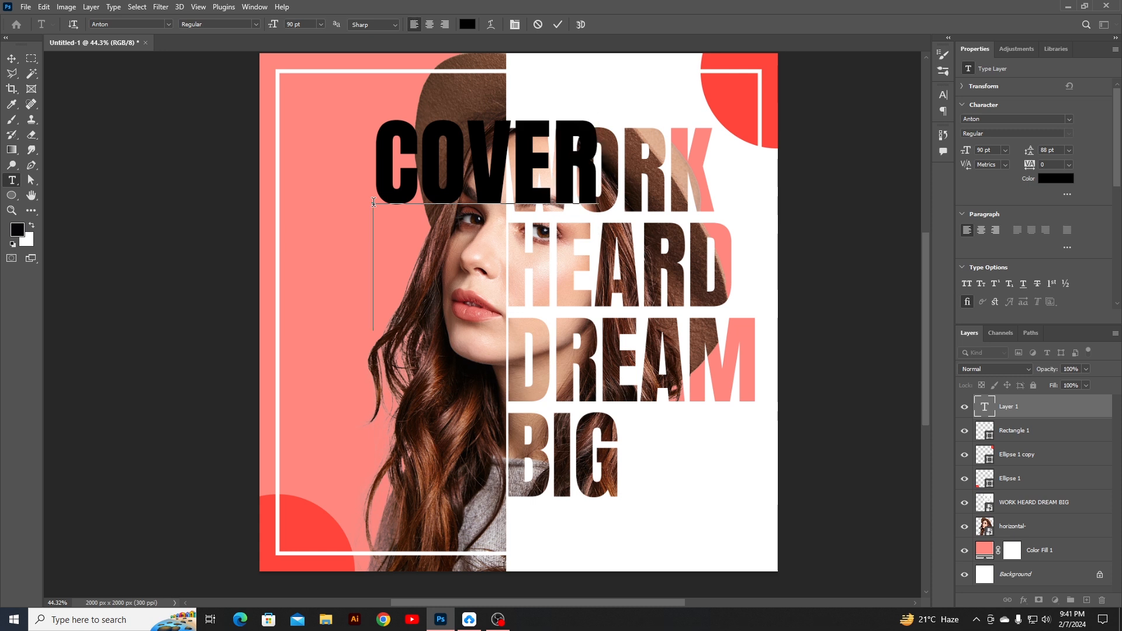
pyautogui.write('TU')
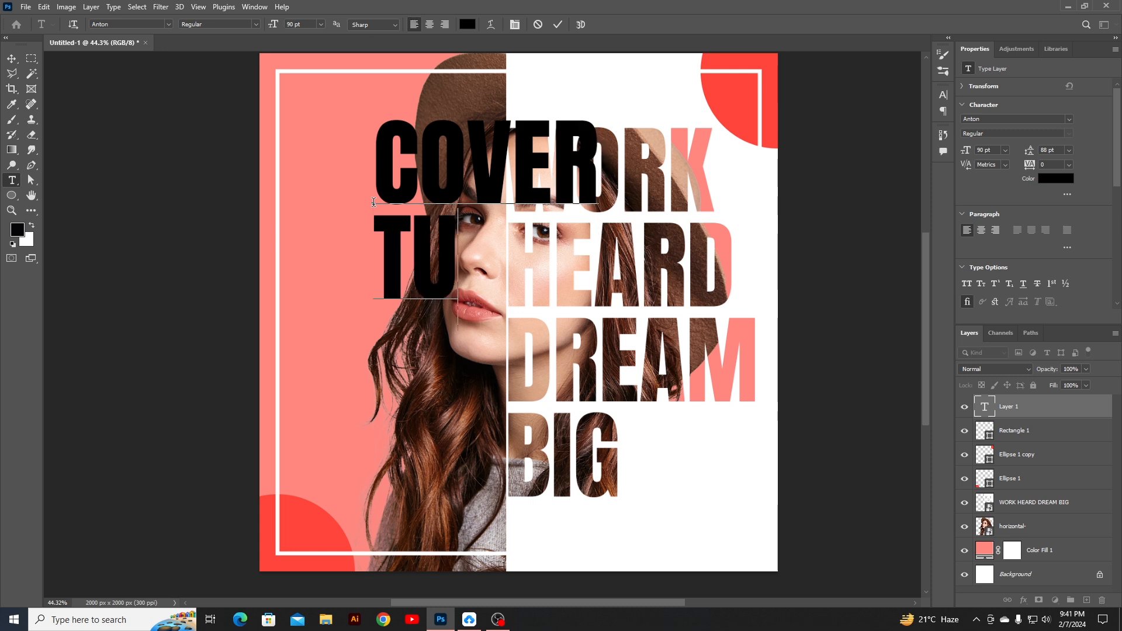
pyautogui.write('TORIAL')
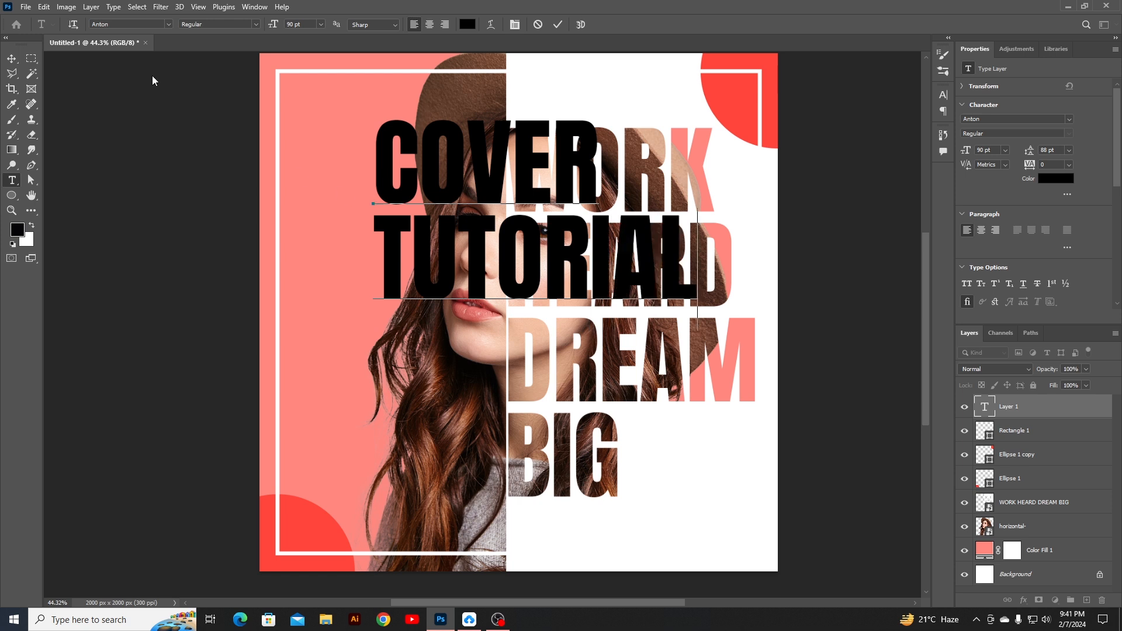
pyautogui.click(7, 60)
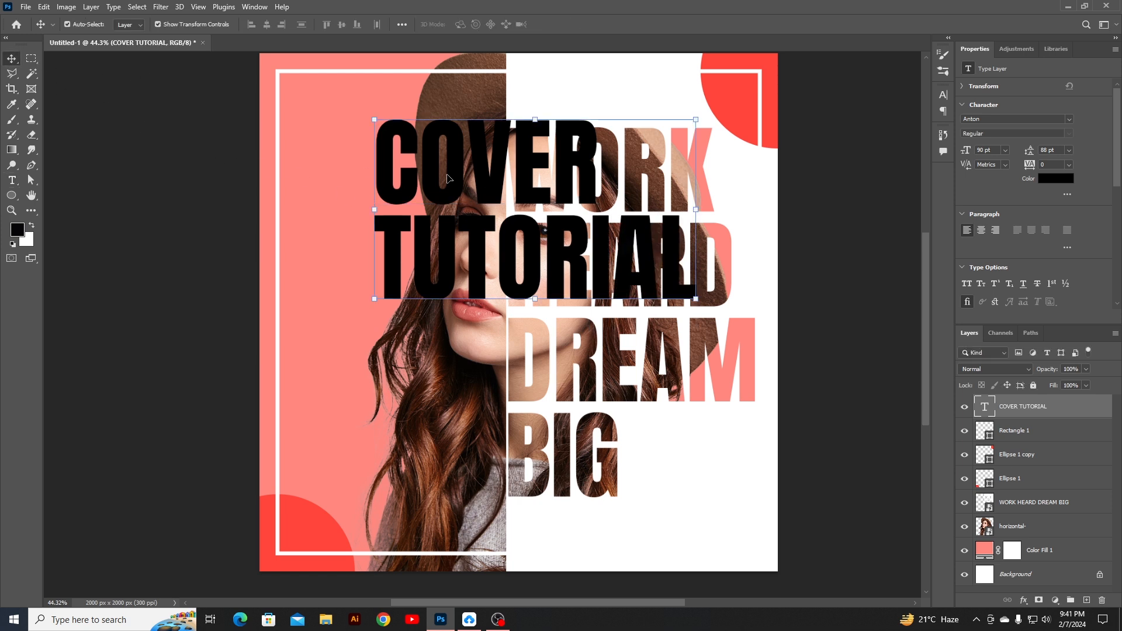
# Scale the COVER TUTORIAL text to 19.82%, tucked inside the frame's upper-left corner, and colour it white.
pyautogui.moveTo(694, 122); pyautogui.dragTo(331, 113)
pyautogui.click(578, 24)
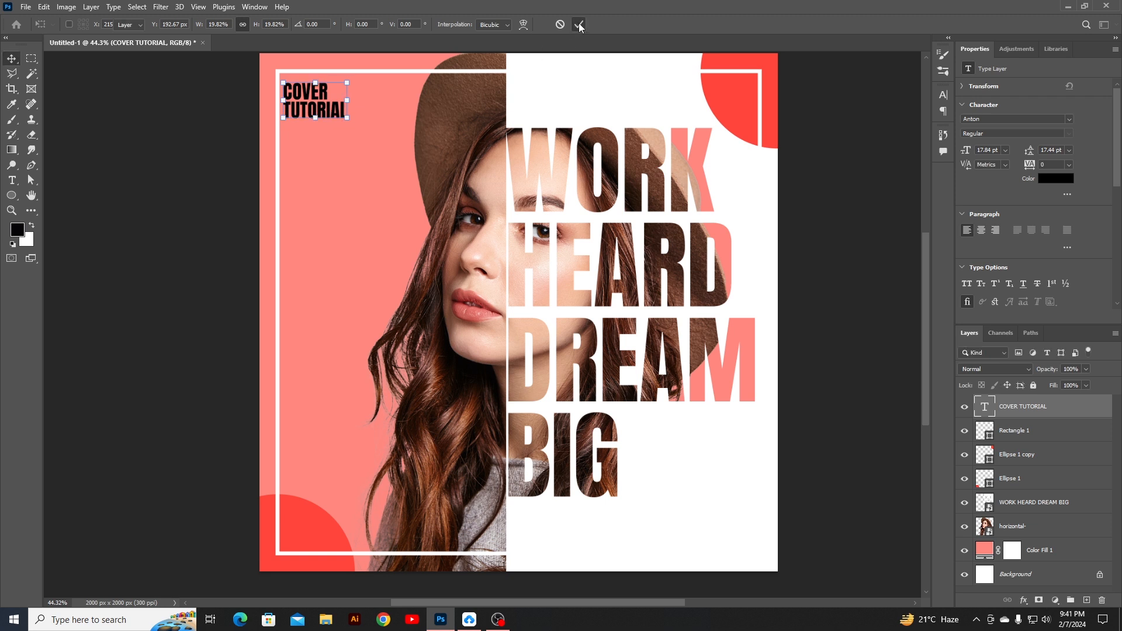
pyautogui.click(1061, 179)
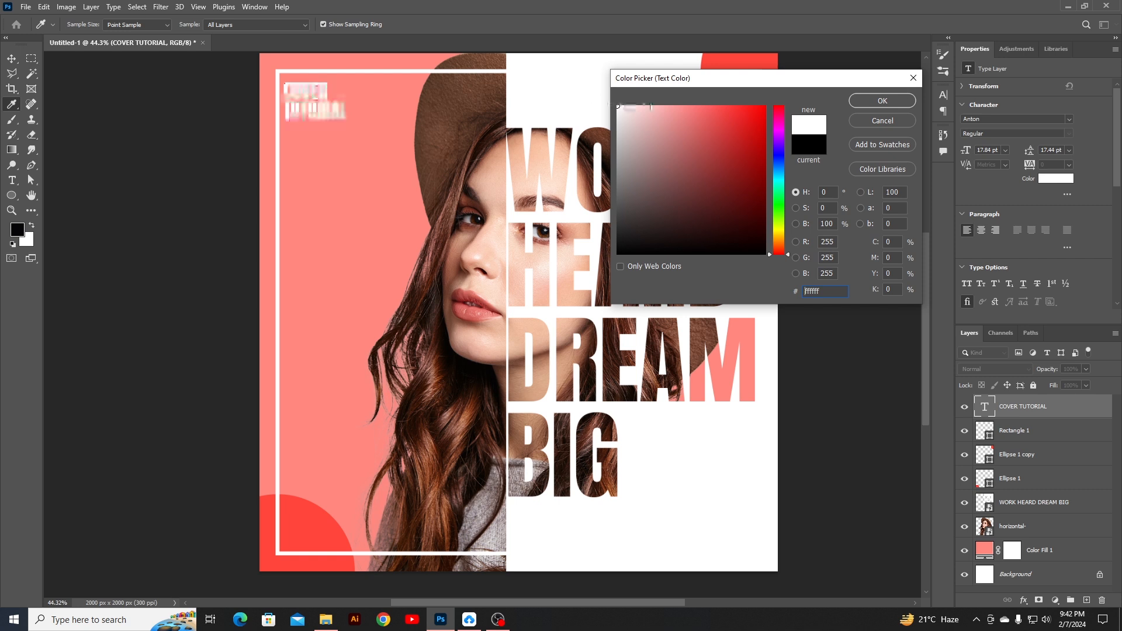
pyautogui.click(873, 97)
pyautogui.moveTo(328, 106); pyautogui.dragTo(326, 98)
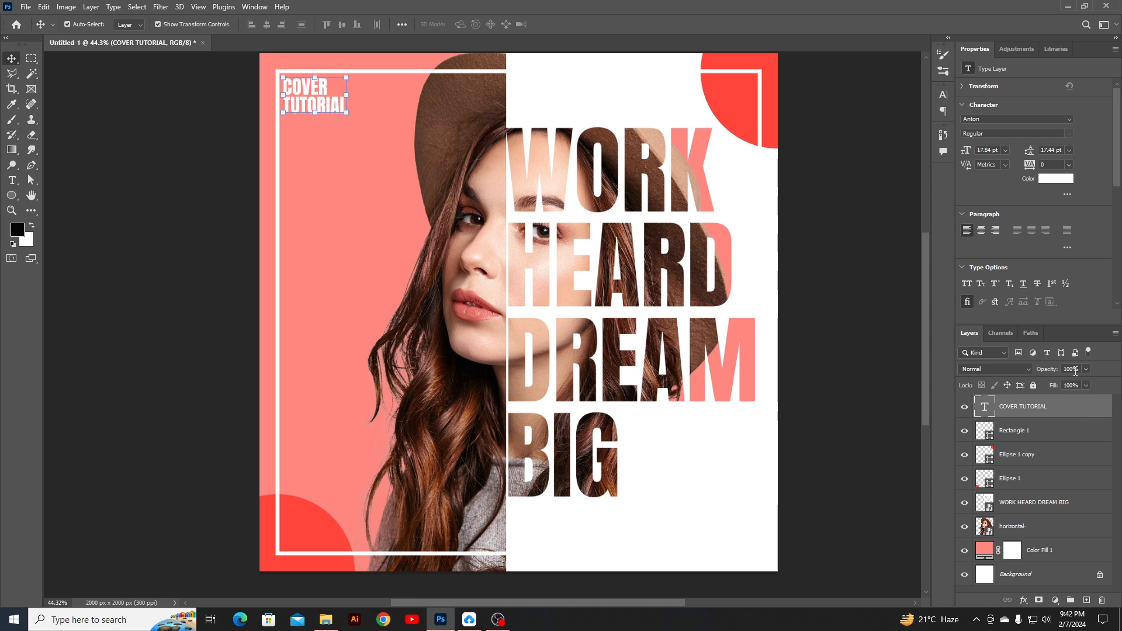
# Lower the COVER TUTORIAL text layer's opacity to 70%.
pyautogui.moveTo(1079, 368); pyautogui.dragTo(1065, 368)
pyautogui.write('80')
pyautogui.write('70')
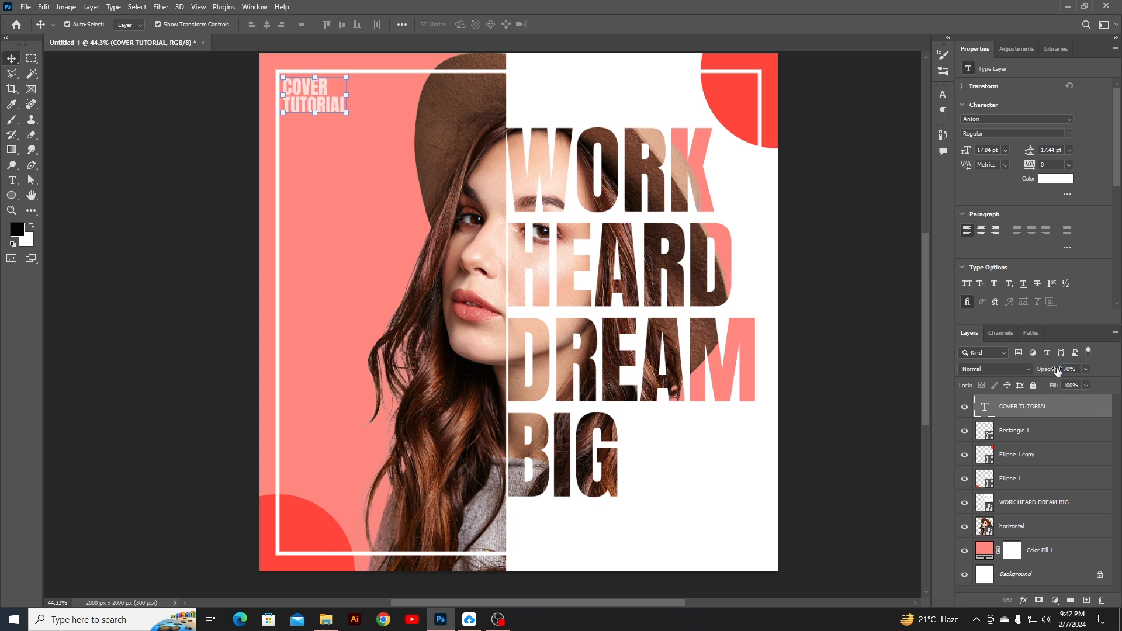
pyautogui.click(851, 294)
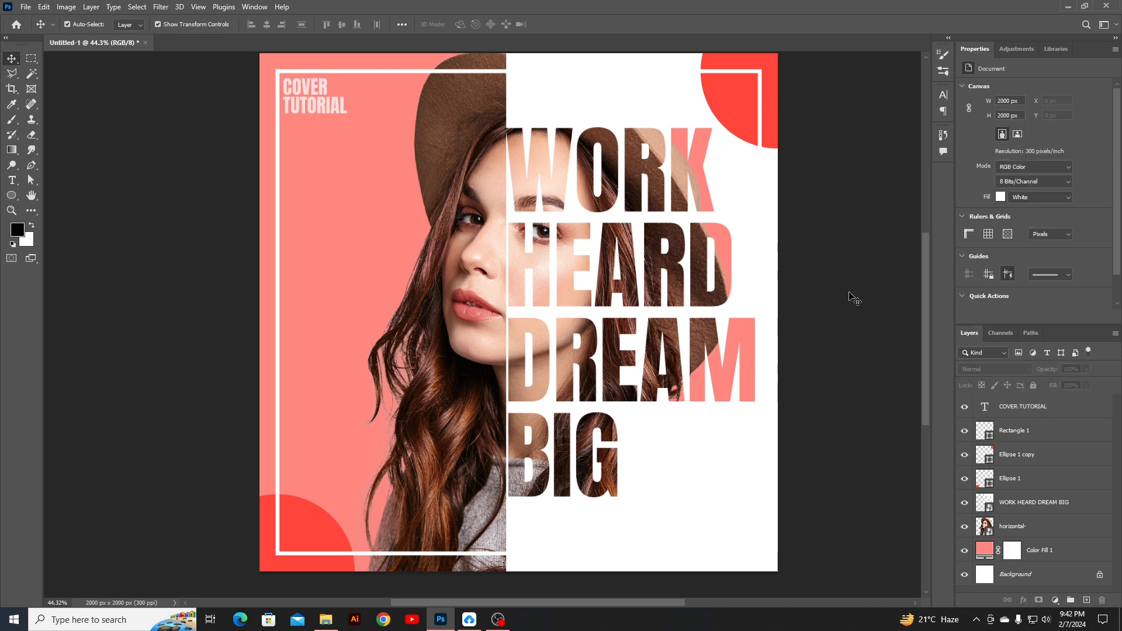